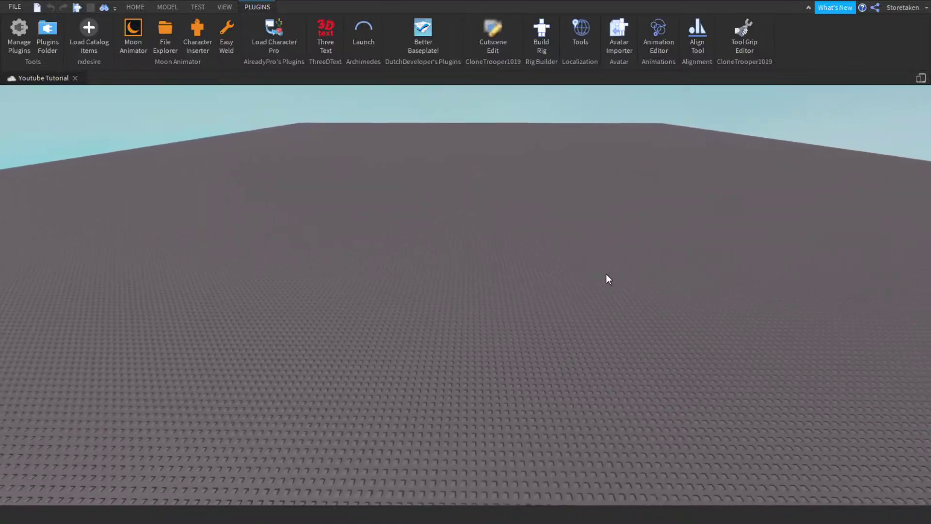
scroll(605, 274, up, 3)
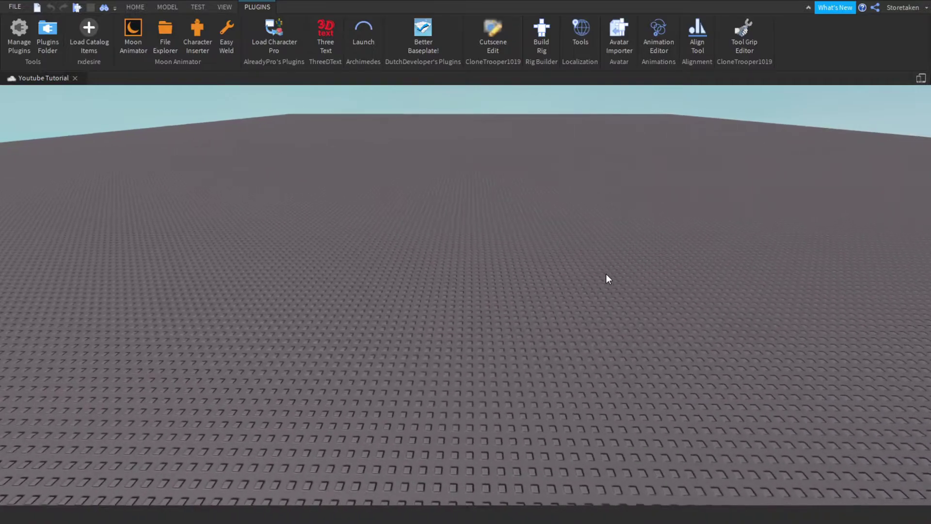
- Load the Storetaken avatar as an R15 rig onto the baseplate with Load Character Pro
mouse_move(606, 274)
right_down()
mouse_move(344, 152)
mouse_move(559, 266)
right_up()
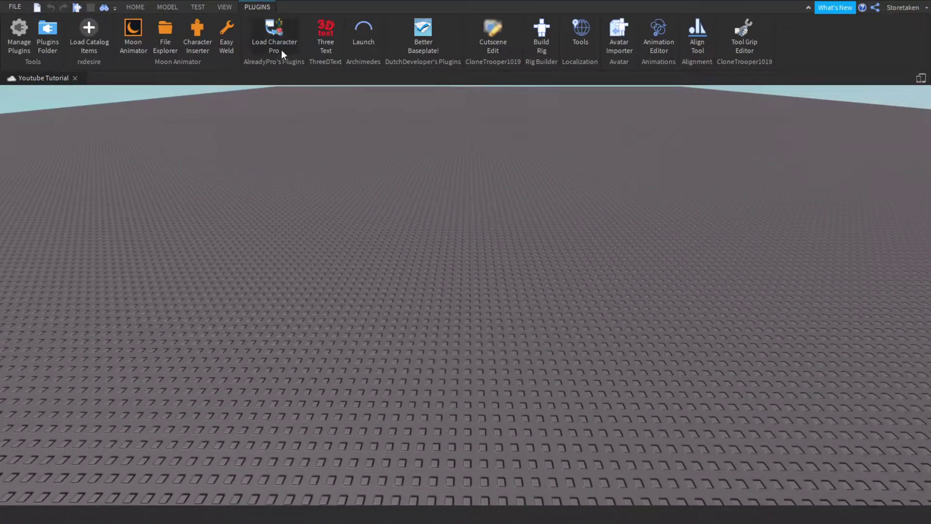
right_drag(471, 154, 474, 152)
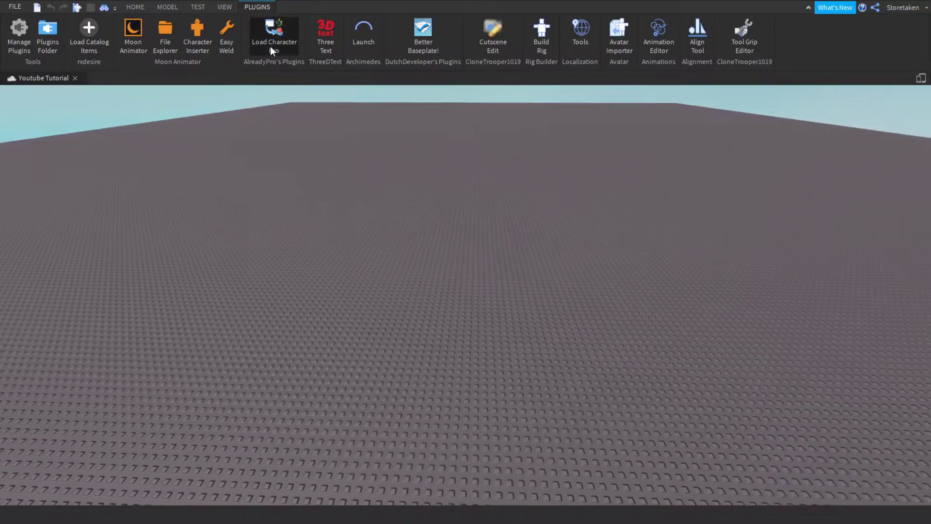
click(274, 34)
click(503, 225)
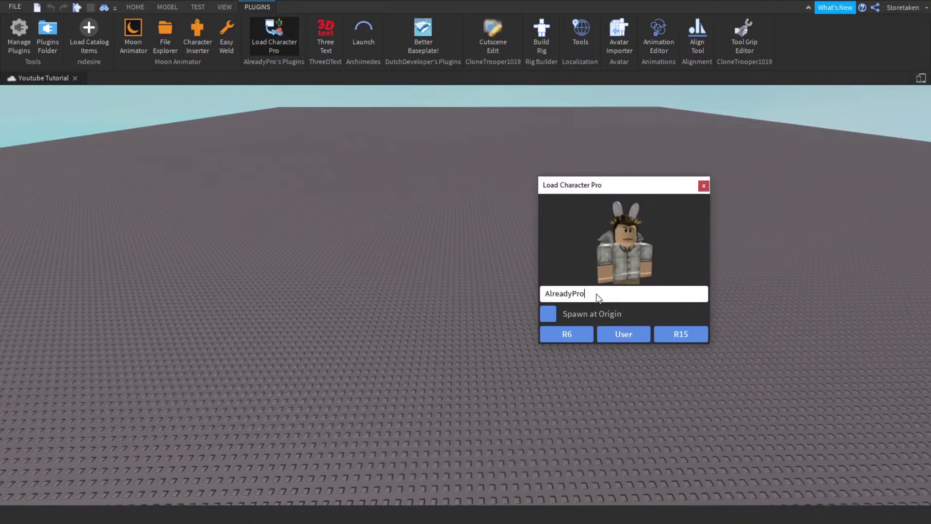
triple_click(596, 293)
text(Storetaken)
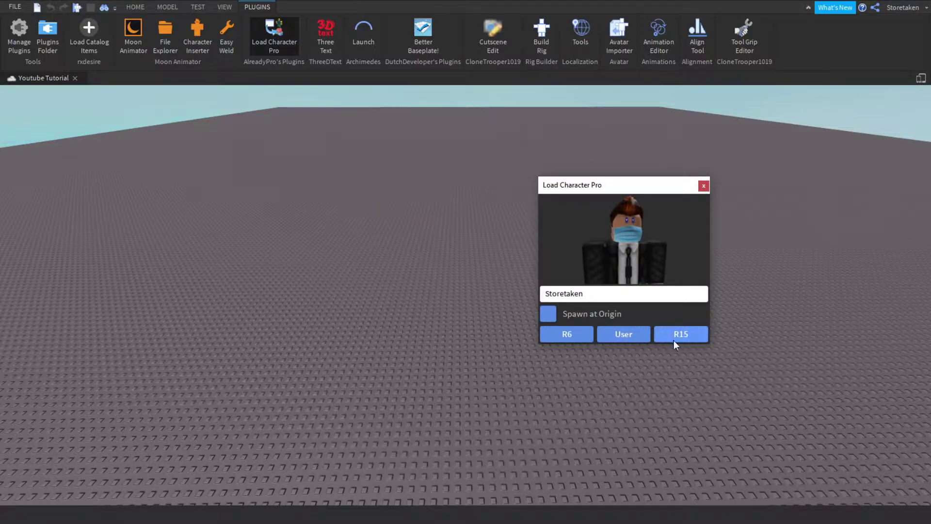
click(702, 187)
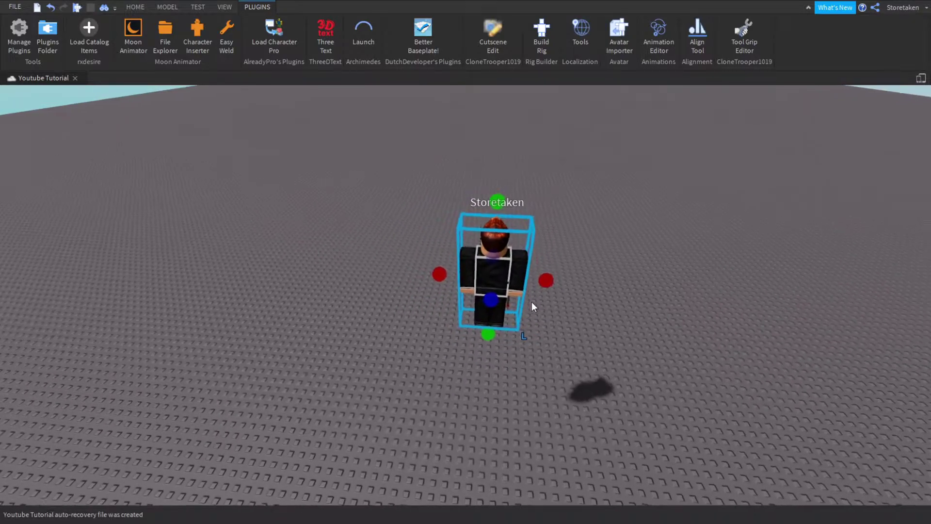
scroll(529, 302, up, 3)
scroll(528, 302, down, 5)
mouse_move(510, 313)
right_down()
mouse_move(463, 364)
mouse_move(480, 341)
mouse_move(551, 356)
right_up()
scroll(480, 341, up, 5)
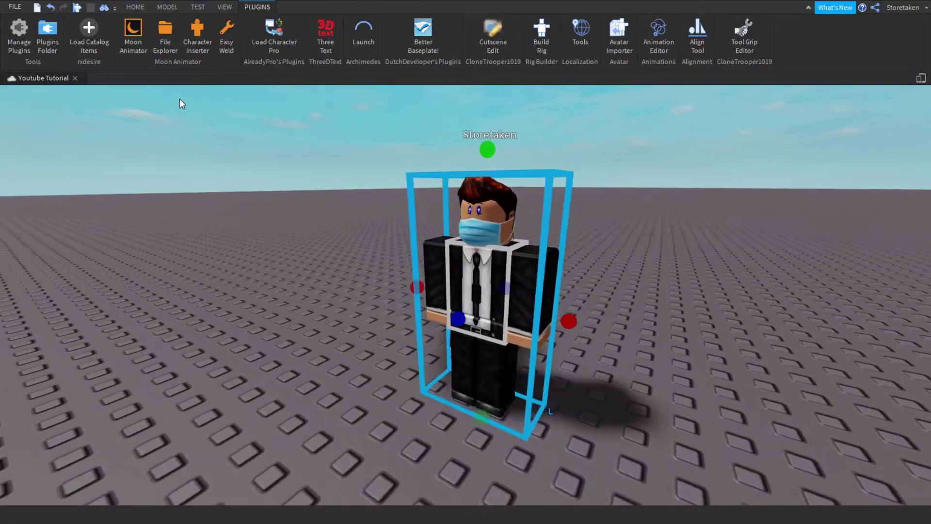
- Create a new Moon Animator animation named 'Storetaken Tutorial'
click(134, 36)
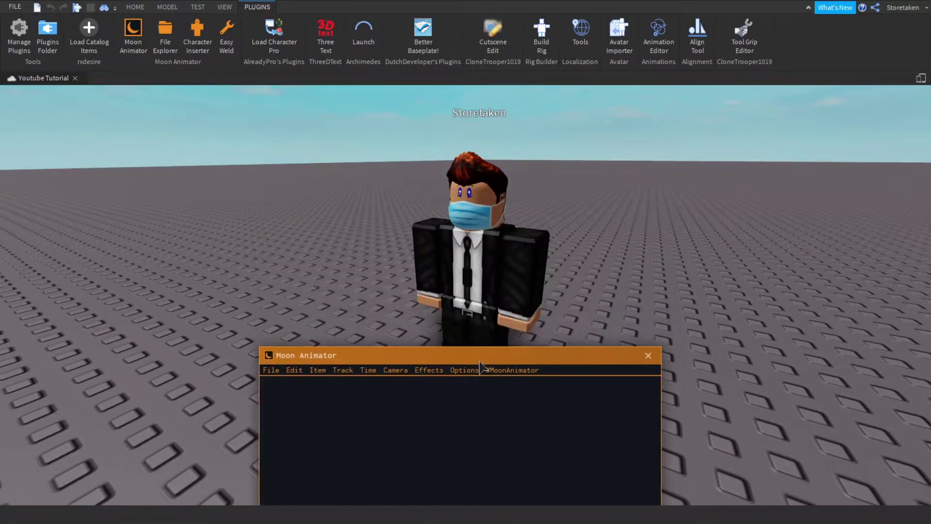
drag(495, 215, 493, 323)
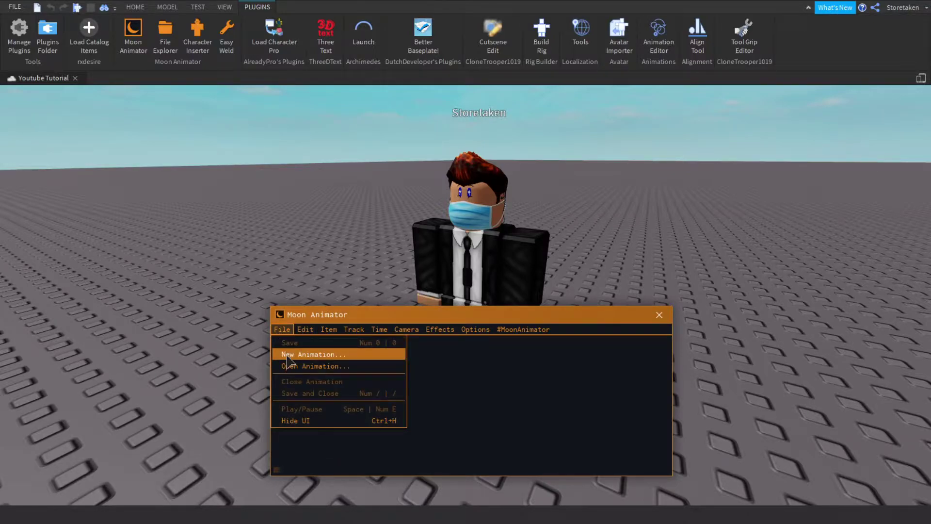
click(288, 356)
text(Storetaken Tutorial Statue)
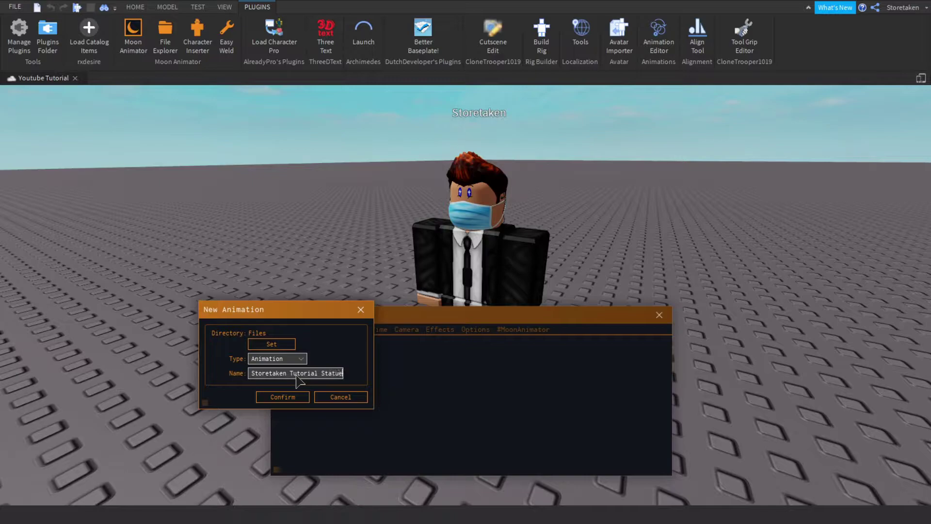
click(283, 397)
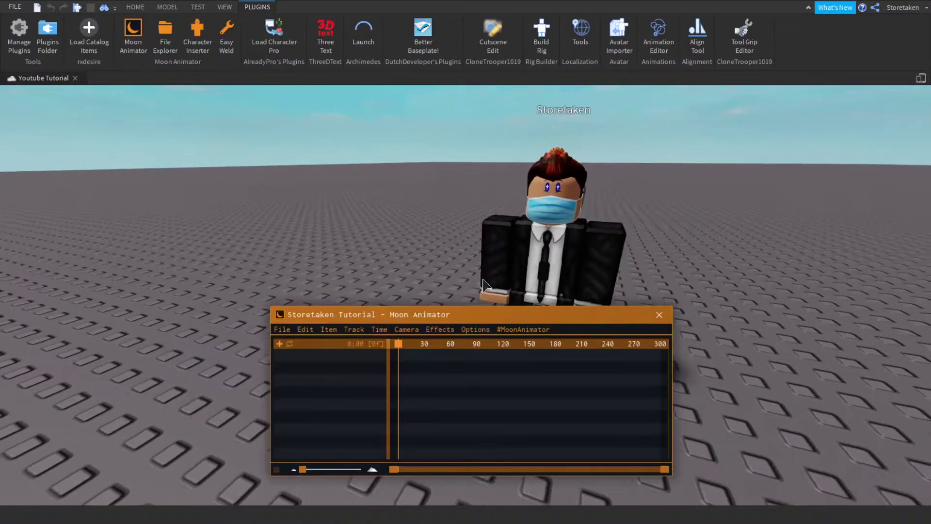
- Add the Storetaken rig to the animation as a track
right_drag(324, 370, 482, 319)
drag(482, 318, 465, 329)
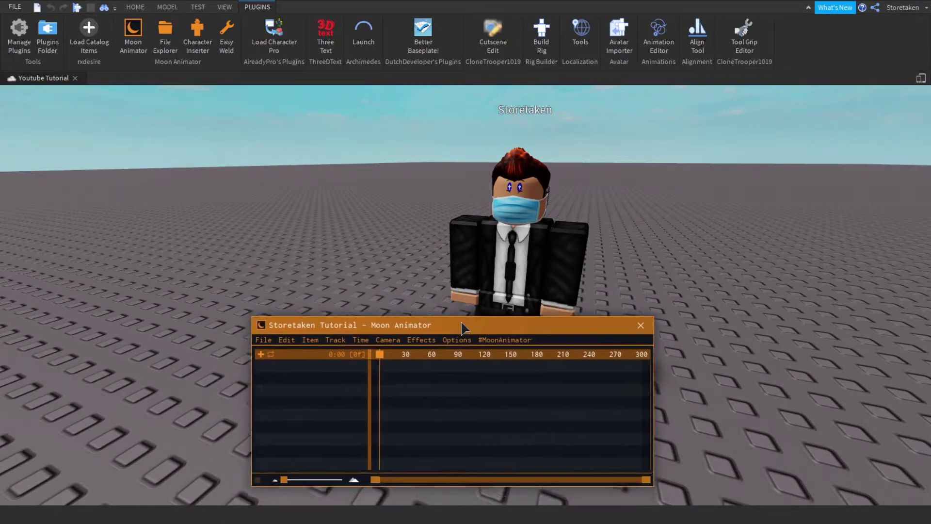
click(264, 353)
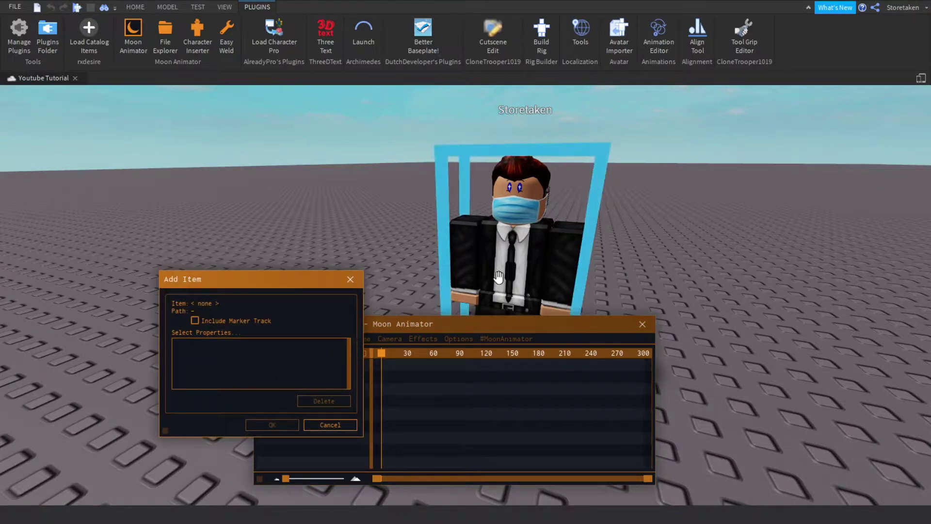
click(272, 425)
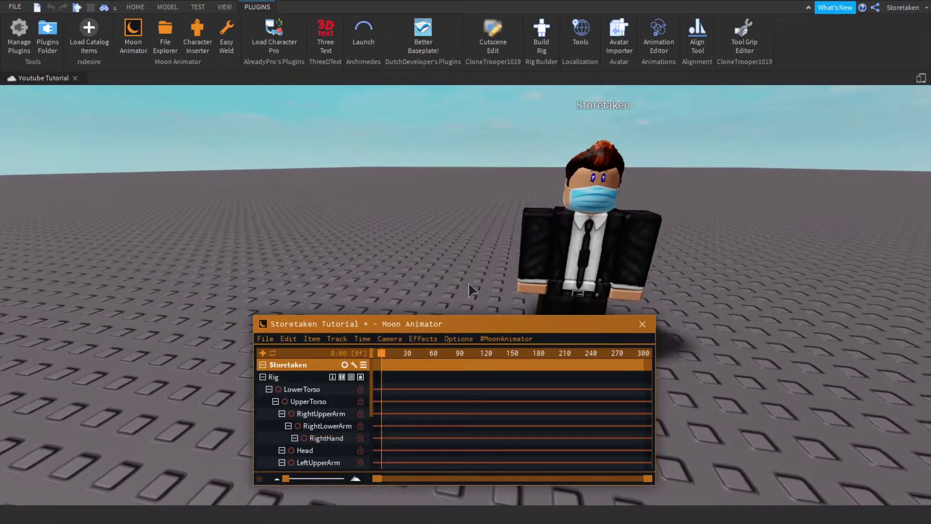
right_drag(434, 286, 476, 288)
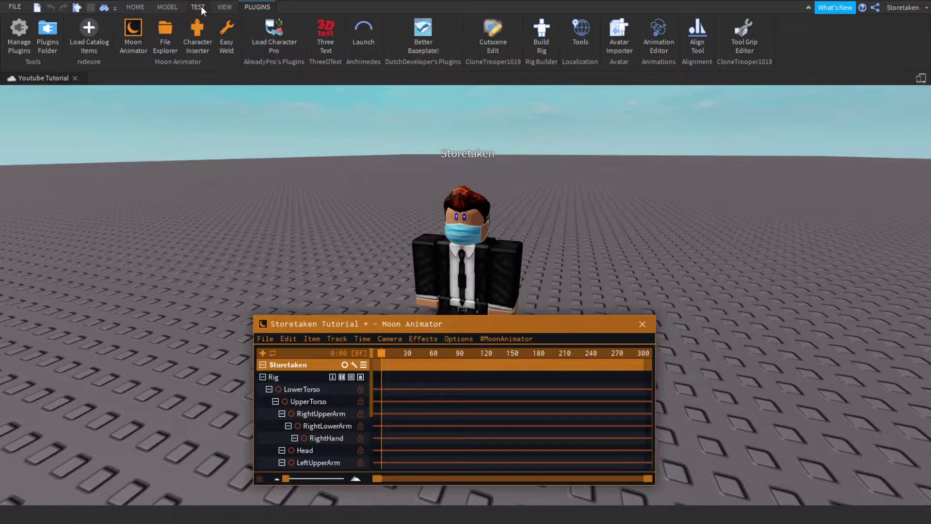
- Open the Explorer panel showing Storetaken, closing the Properties panel
click(224, 7)
click(20, 32)
click(56, 32)
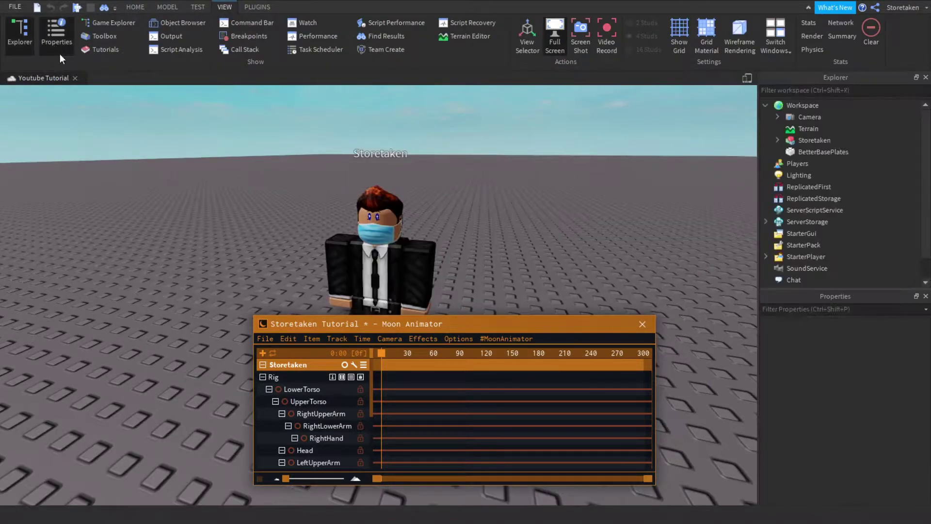
right_drag(480, 233, 495, 240)
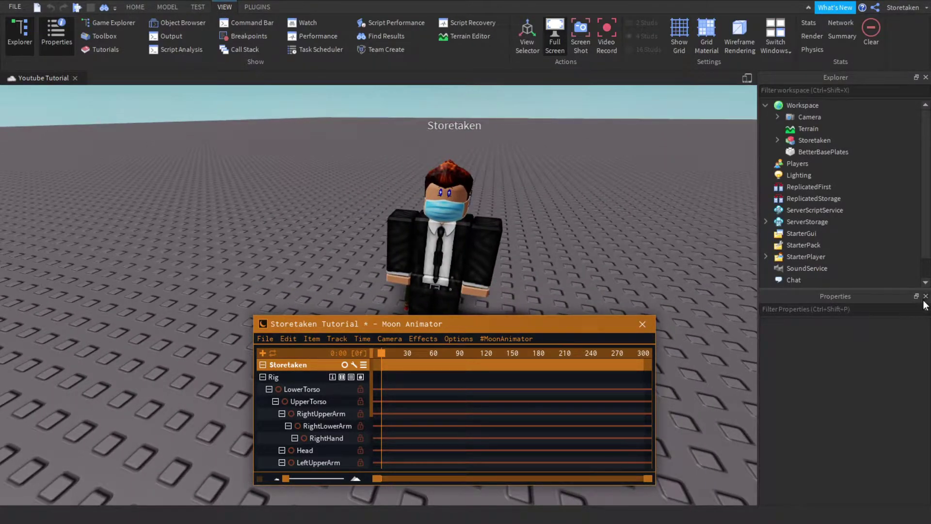
click(926, 296)
right_drag(538, 232, 509, 231)
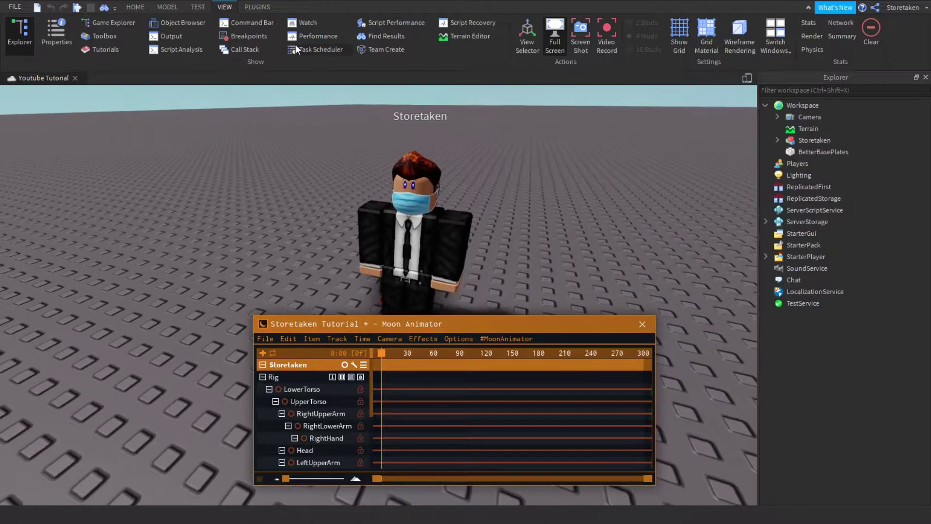
click(257, 6)
scroll(481, 240, up, 3)
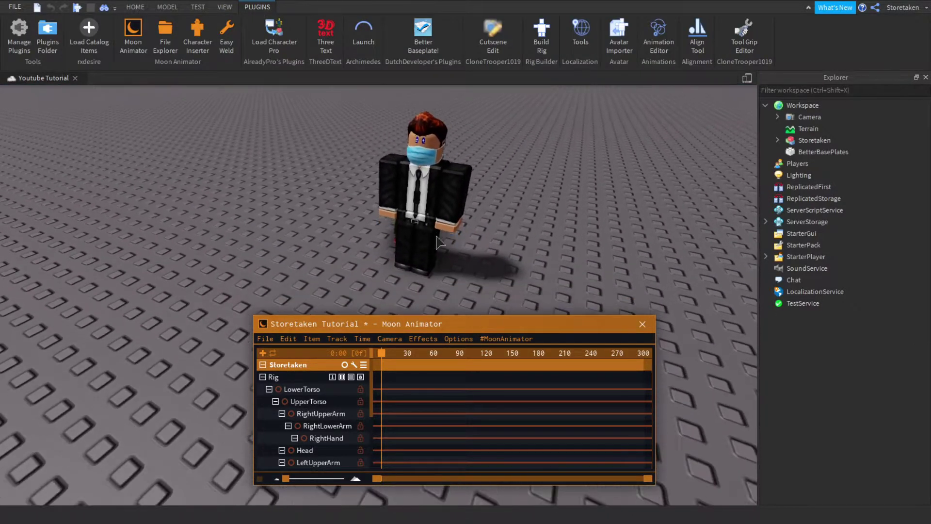
- Rotate the left upper arm outward and bend the left lower arm
right_drag(473, 248, 431, 242)
click(438, 238)
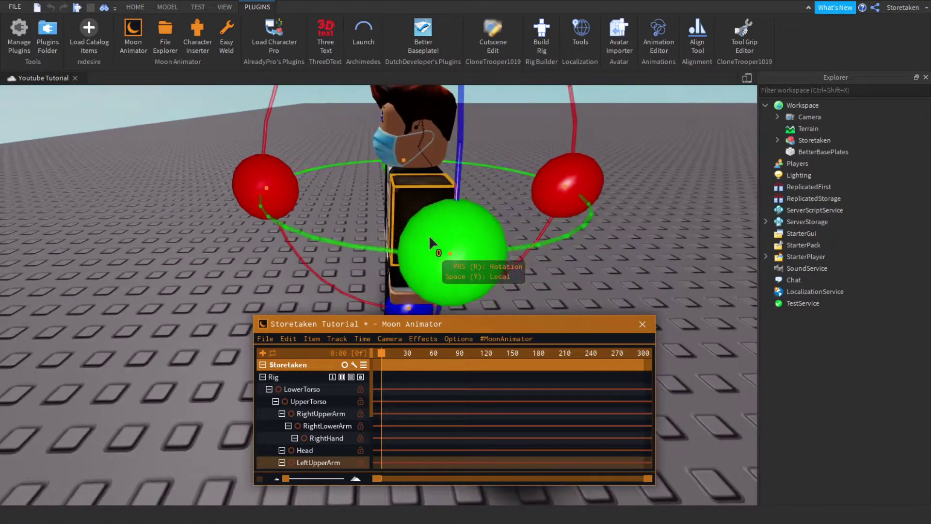
scroll(431, 242, down, 3)
drag(446, 235, 471, 218)
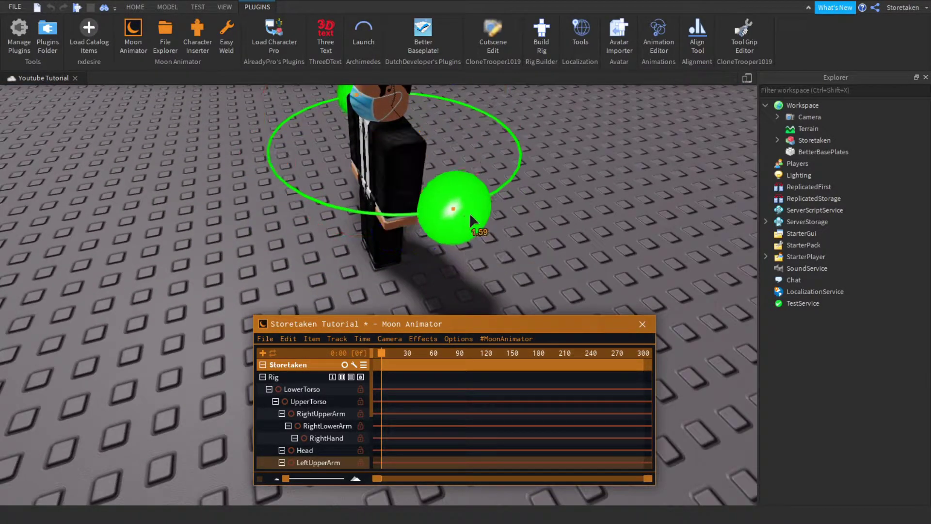
drag(517, 159, 507, 175)
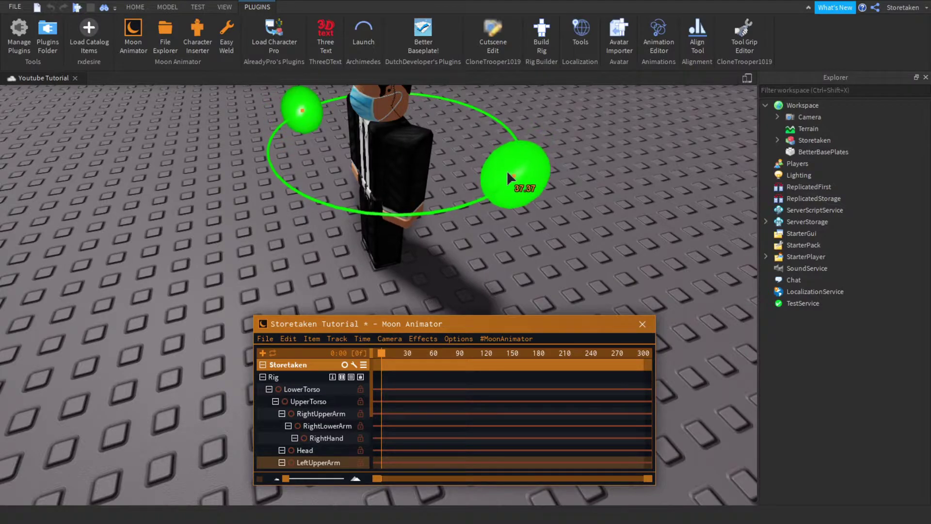
mouse_move(507, 174)
right_down()
mouse_move(422, 203)
mouse_move(326, 202)
right_up()
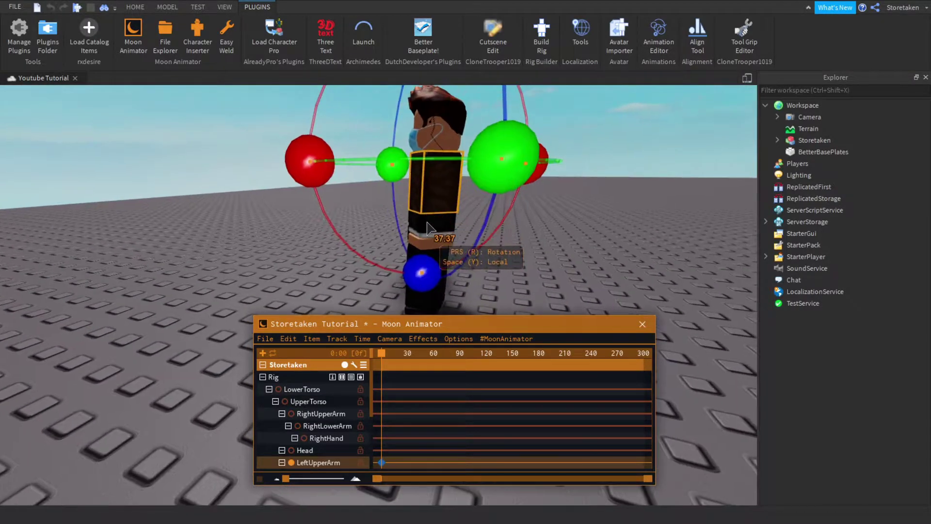
scroll(326, 202, down, 1)
drag(329, 202, 372, 130)
mouse_move(372, 130)
right_down()
mouse_move(364, 202)
mouse_move(452, 216)
right_up()
- Swing the right upper arm outward to its final angle
click(456, 227)
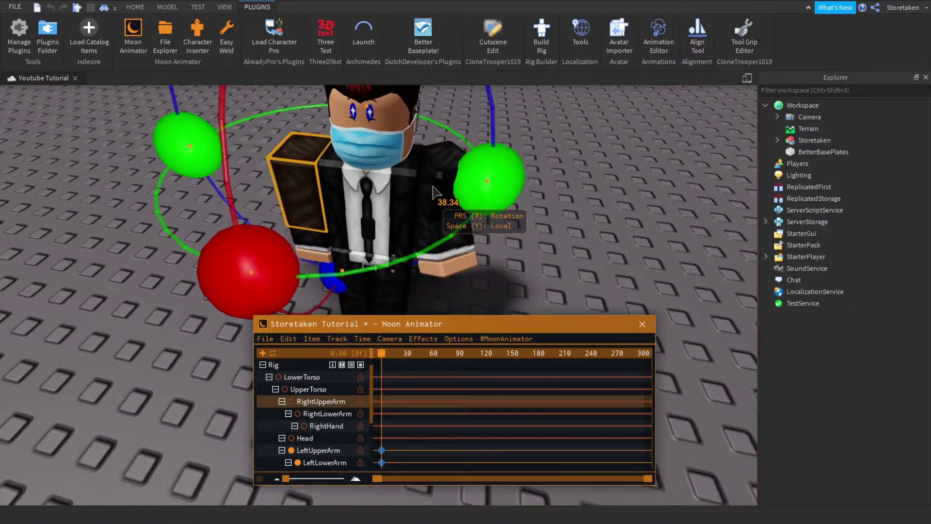
mouse_move(434, 191)
right_down()
mouse_move(418, 202)
mouse_move(446, 222)
right_up()
click(418, 202)
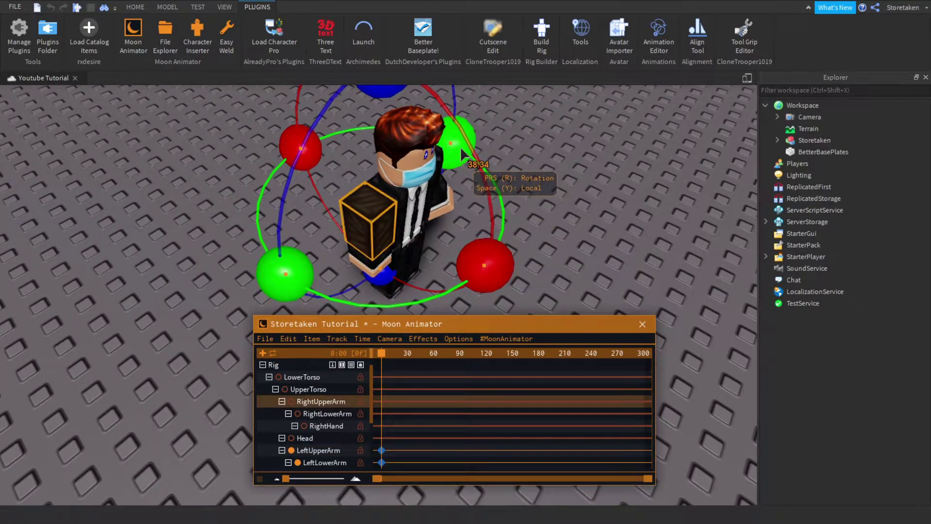
drag(461, 146, 495, 184)
right_drag(495, 185, 465, 170)
drag(468, 173, 399, 237)
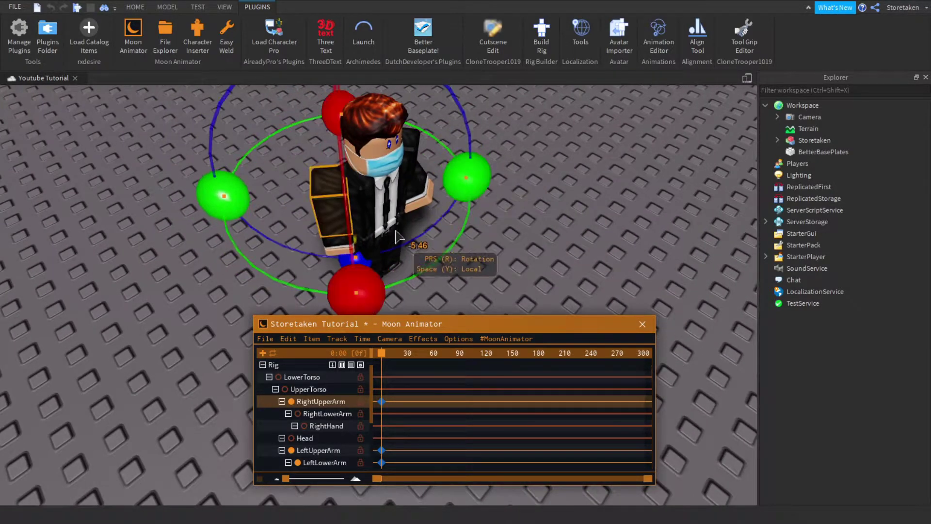
mouse_move(398, 236)
right_down()
mouse_move(421, 214)
mouse_move(501, 260)
right_up()
- Bend the right lower arm and fine-tune the right upper arm's outward rotation
click(421, 214)
drag(494, 175, 509, 186)
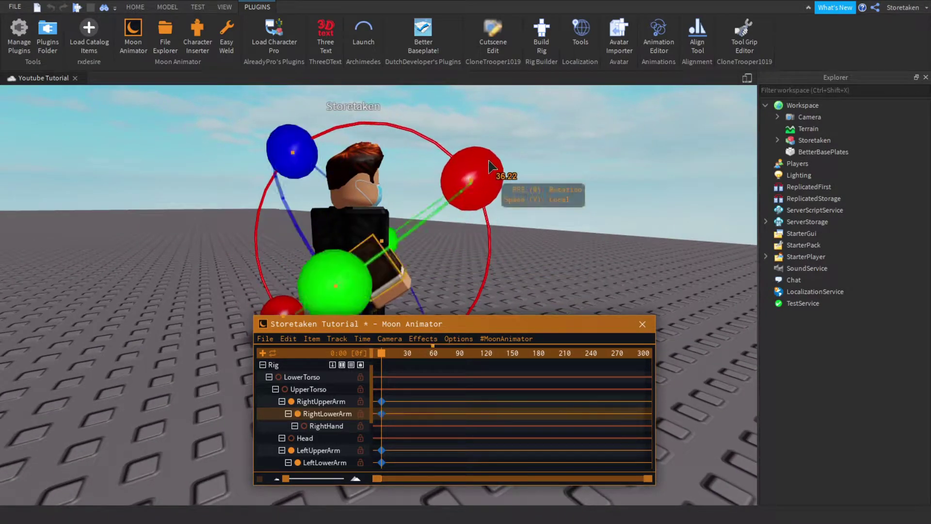
mouse_move(509, 185)
right_down()
mouse_move(522, 186)
mouse_move(364, 211)
right_up()
click(475, 198)
drag(320, 197, 331, 204)
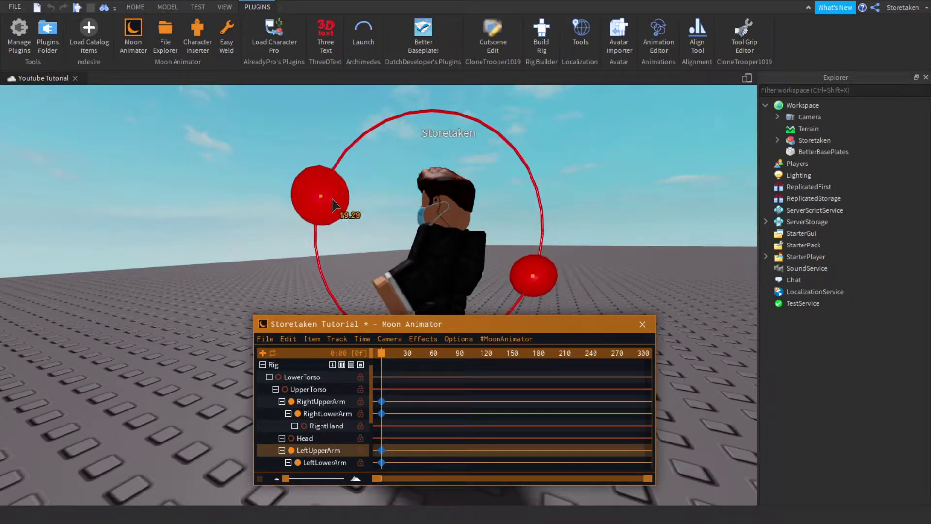
right_drag(331, 204, 451, 211)
drag(458, 214, 467, 211)
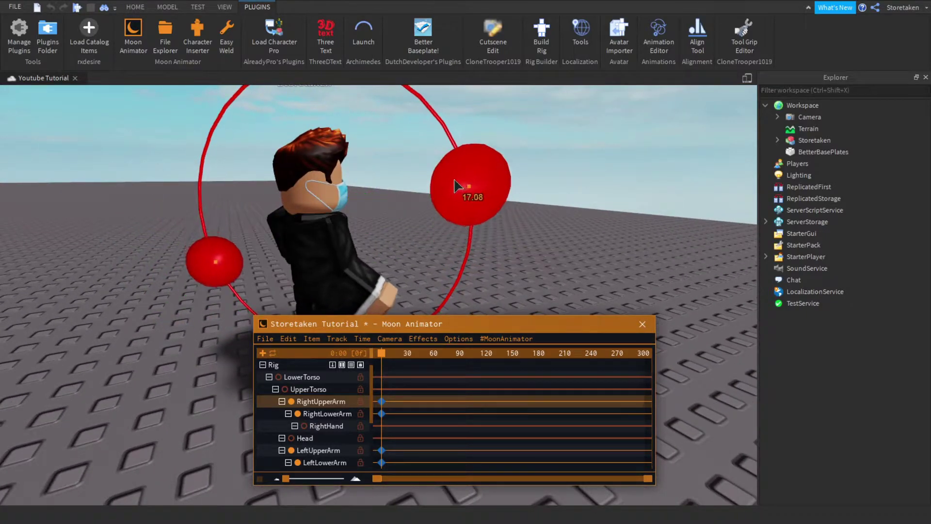
right_drag(459, 185, 451, 177)
drag(451, 177, 457, 184)
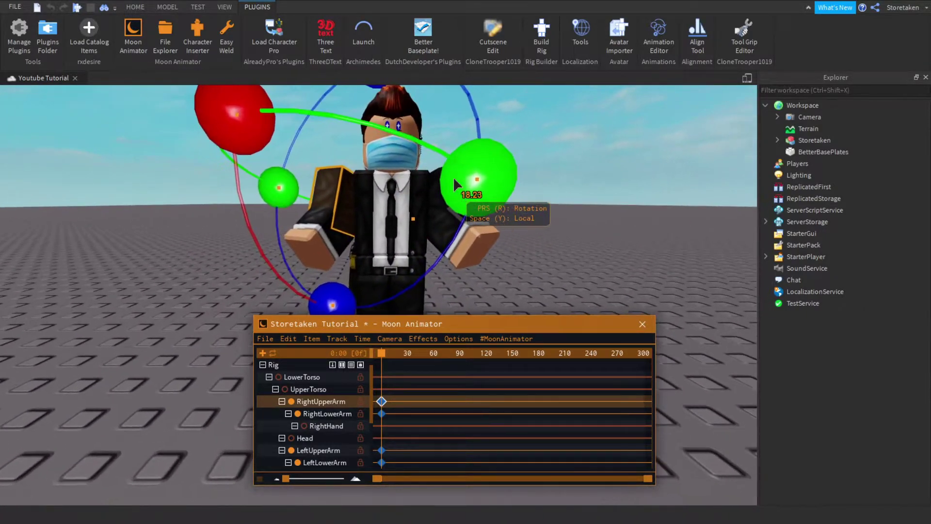
mouse_move(453, 176)
right_down()
mouse_move(407, 204)
mouse_move(314, 222)
right_up()
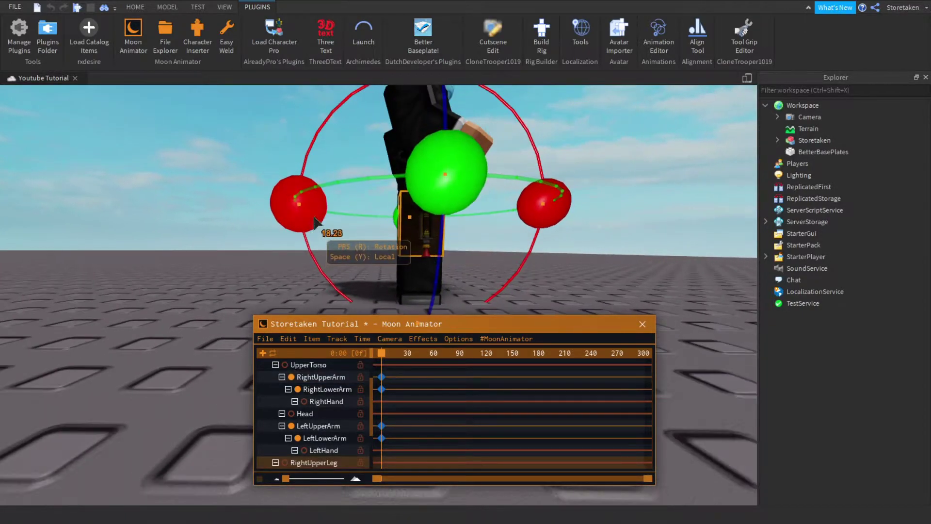
- Rotate the right upper leg forward and bend the right lower leg
mouse_move(302, 207)
mouse_down()
mouse_move(353, 139)
mouse_move(364, 237)
mouse_up()
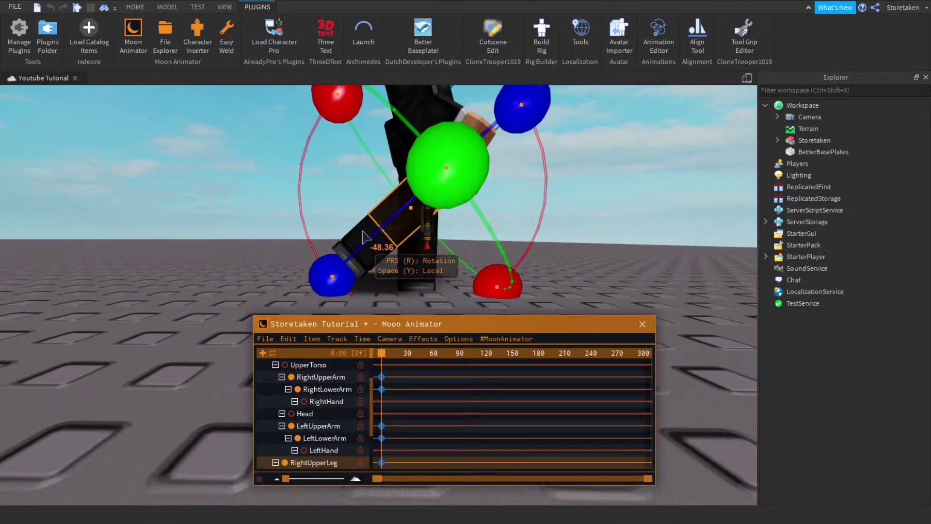
click(343, 188)
mouse_move(342, 131)
mouse_down()
mouse_move(378, 142)
mouse_move(407, 126)
mouse_up()
scroll(430, 162, up, 5)
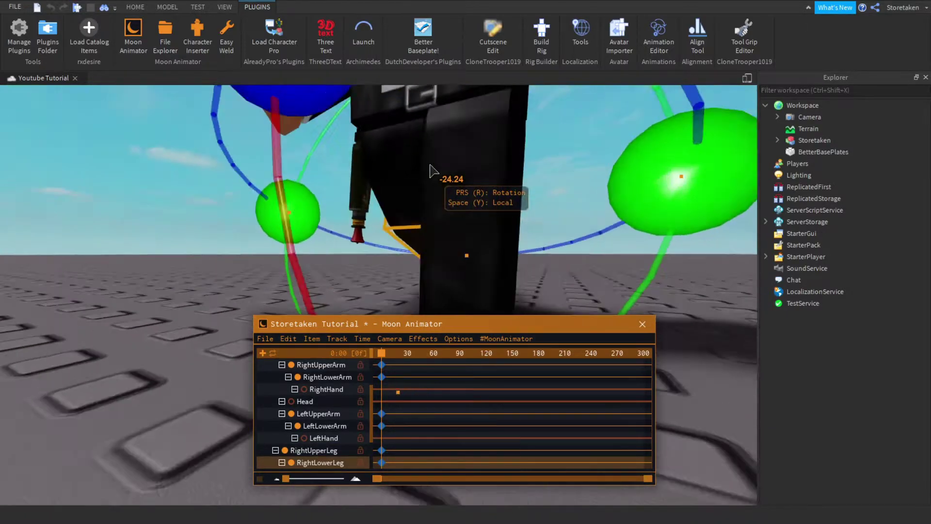
right_drag(430, 162, 451, 211)
scroll(451, 212, down, 3)
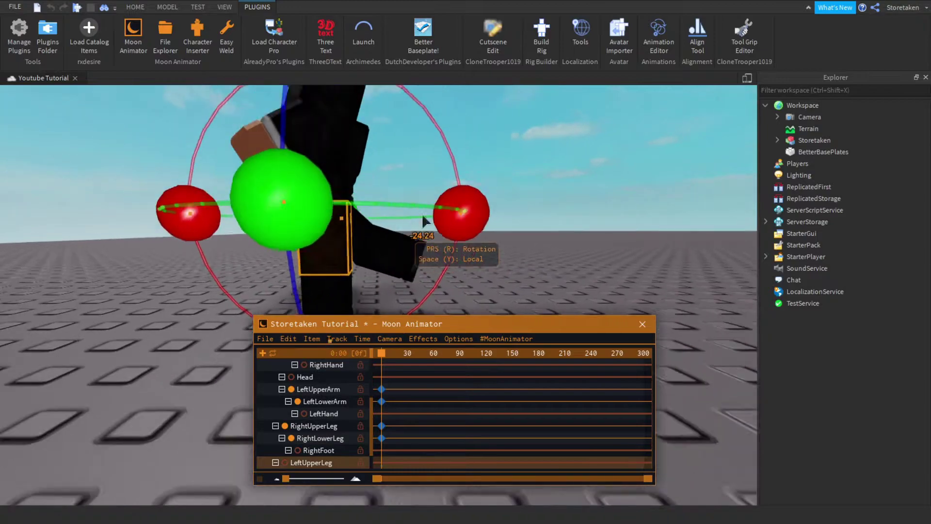
- Swing the left upper leg around and bend the left lower leg
mouse_move(468, 221)
mouse_down()
mouse_move(353, 116)
mouse_move(371, 125)
mouse_up()
right_drag(384, 171, 387, 195)
scroll(387, 195, down, 1)
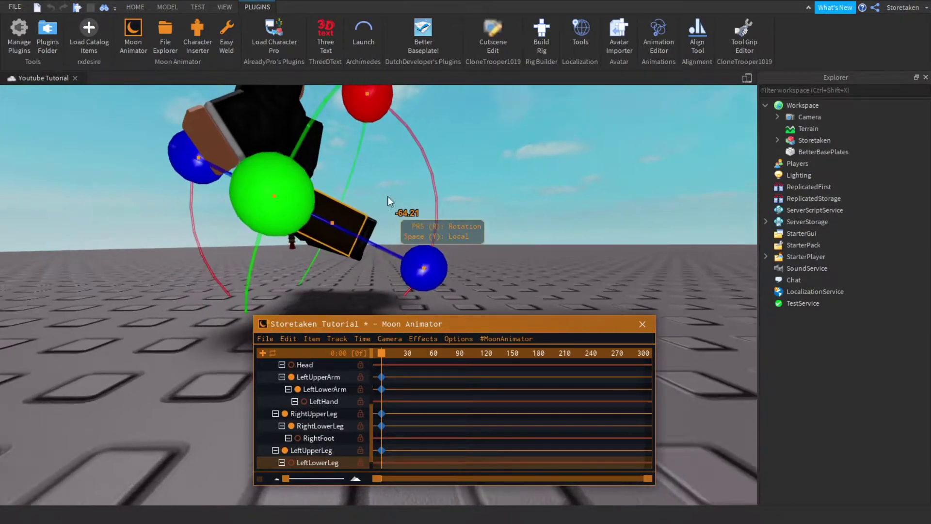
drag(383, 129, 334, 120)
drag(377, 148, 375, 145)
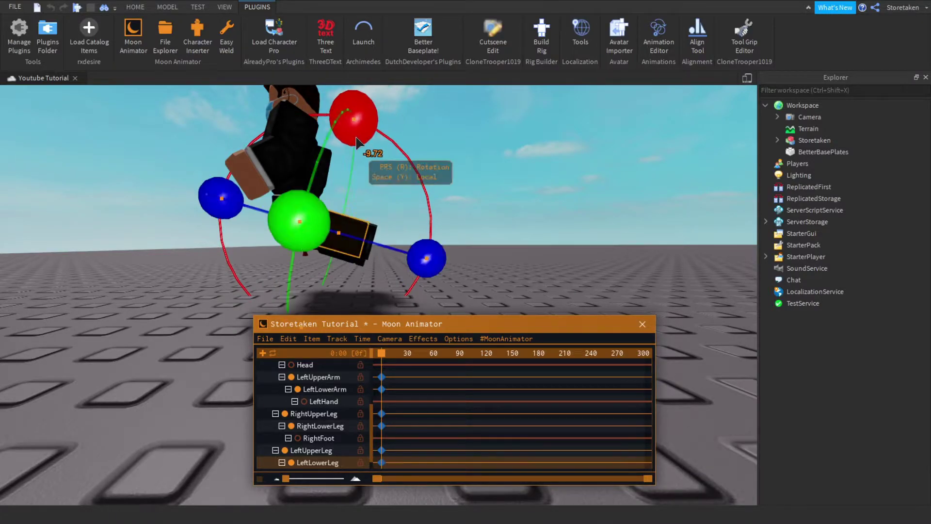
mouse_move(363, 145)
right_down()
mouse_move(357, 139)
mouse_move(391, 129)
right_up()
scroll(356, 139, up, 4)
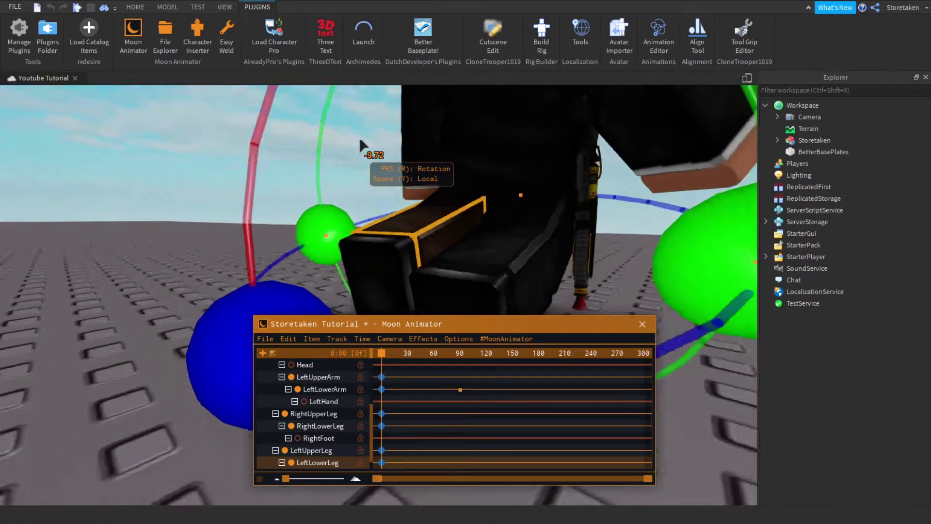
scroll(359, 137, down, 4)
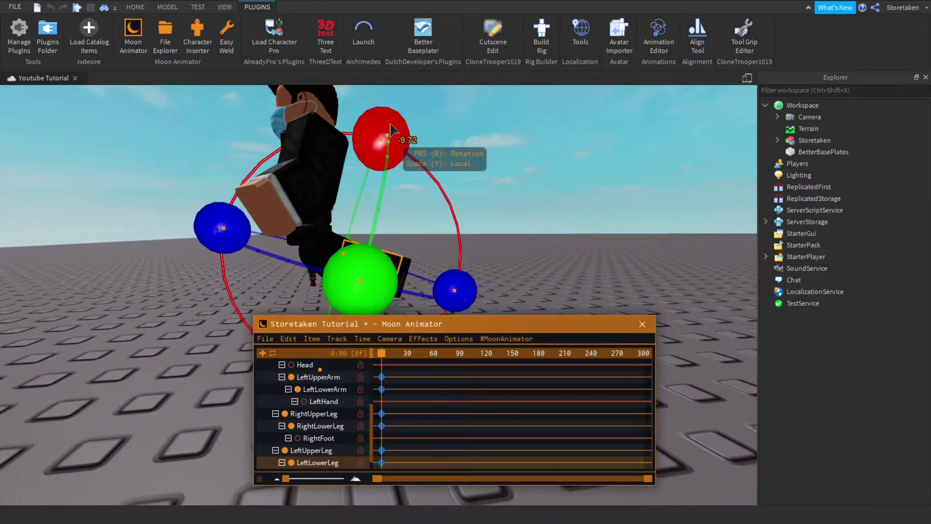
drag(391, 130, 419, 137)
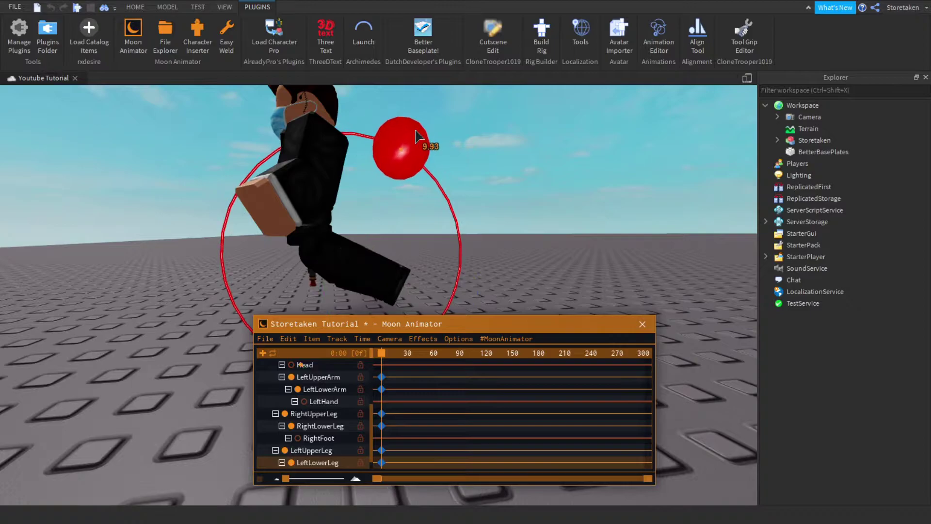
scroll(394, 219, up, 5)
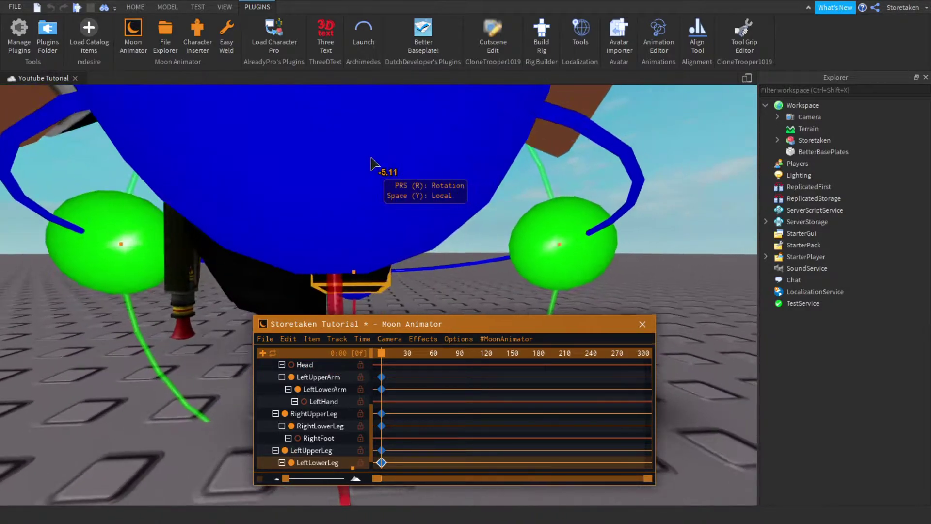
mouse_move(393, 218)
right_down()
mouse_move(399, 254)
mouse_move(414, 253)
mouse_move(410, 238)
mouse_move(309, 196)
right_up()
scroll(408, 235, down, 5)
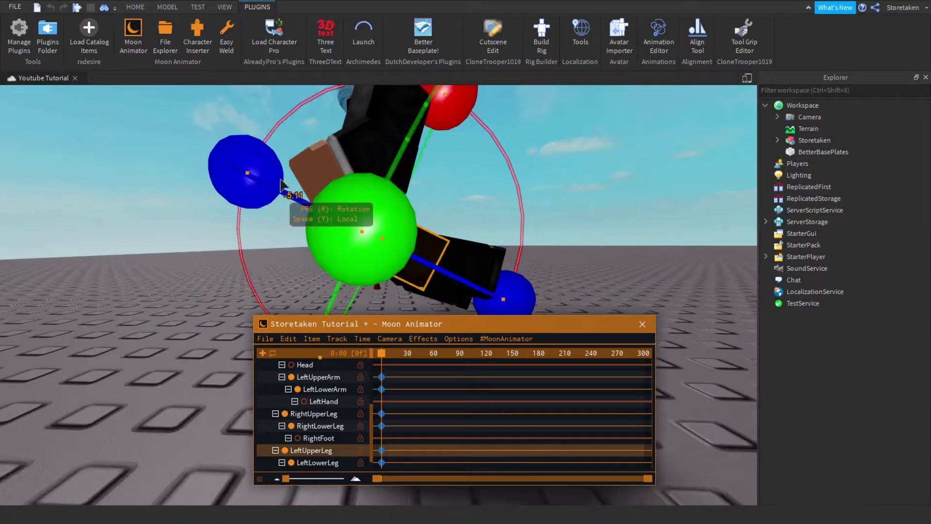
- Tweak the left upper leg and readjust the right lower leg's bend
mouse_move(457, 109)
mouse_down()
mouse_move(484, 116)
mouse_move(510, 144)
mouse_up()
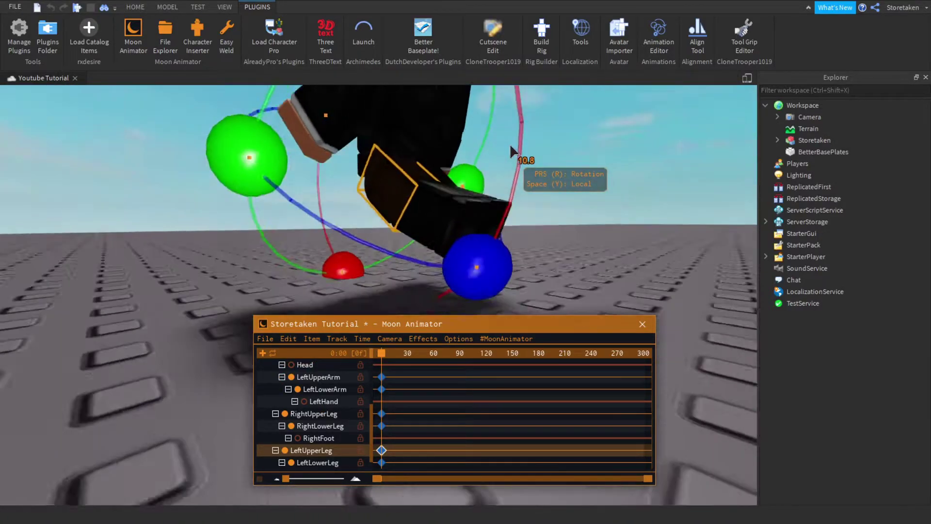
right_drag(510, 144, 364, 189)
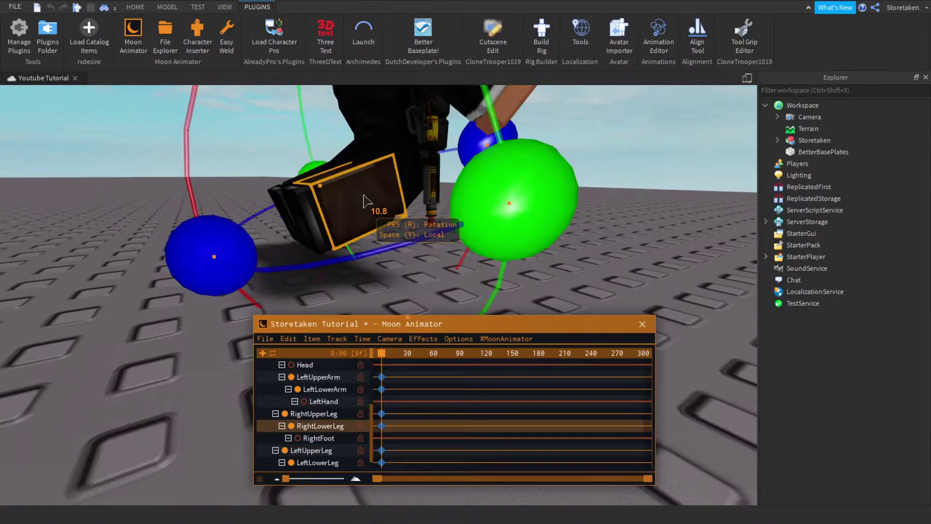
click(362, 192)
drag(385, 131, 402, 144)
right_drag(402, 146, 366, 188)
mouse_move(375, 223)
right_down()
mouse_move(343, 175)
mouse_move(388, 185)
mouse_move(383, 177)
mouse_move(413, 263)
mouse_move(438, 229)
mouse_move(422, 218)
mouse_move(326, 240)
right_up()
scroll(393, 211, up, 3)
scroll(412, 256, down, 3)
scroll(412, 256, up, 2)
scroll(414, 255, up, 4)
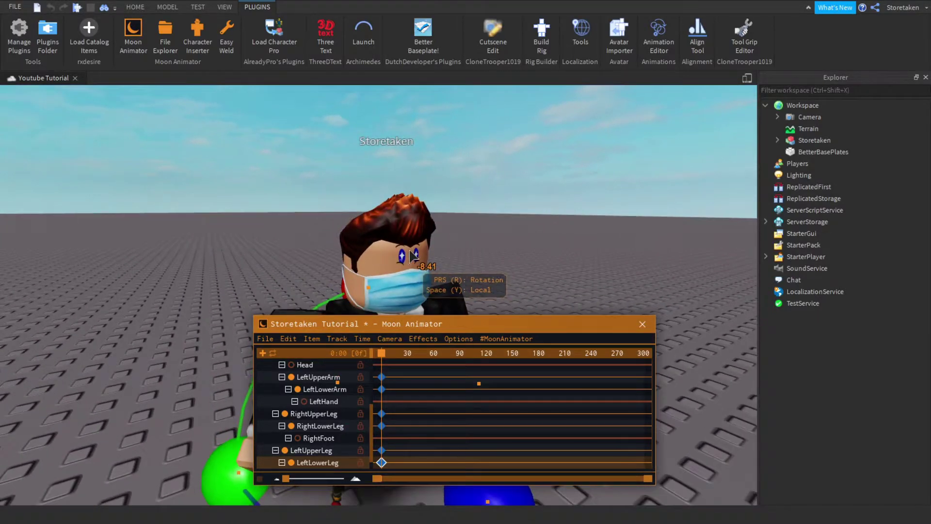
scroll(414, 255, down, 3)
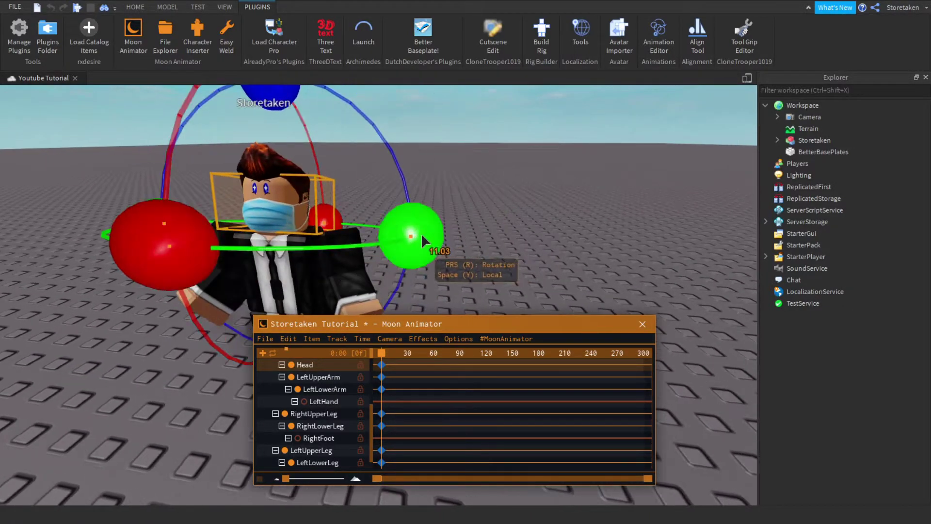
- Turn the head to one side and twist the upper torso slightly
drag(435, 234, 450, 233)
scroll(440, 239, up, 3)
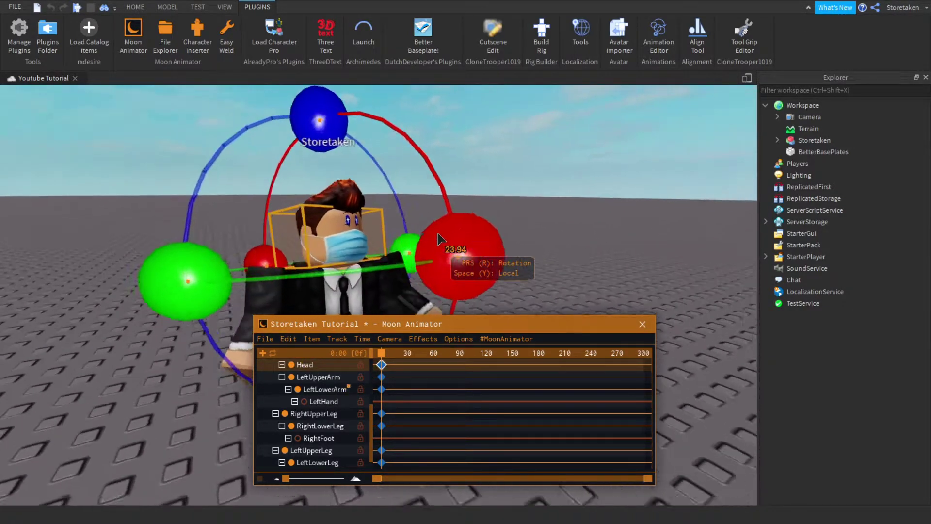
scroll(439, 238, up, 3)
mouse_move(440, 239)
right_down()
mouse_move(378, 197)
mouse_move(407, 233)
mouse_move(387, 215)
mouse_move(436, 247)
mouse_move(477, 234)
right_up()
click(365, 177)
click(388, 215)
drag(474, 232, 514, 222)
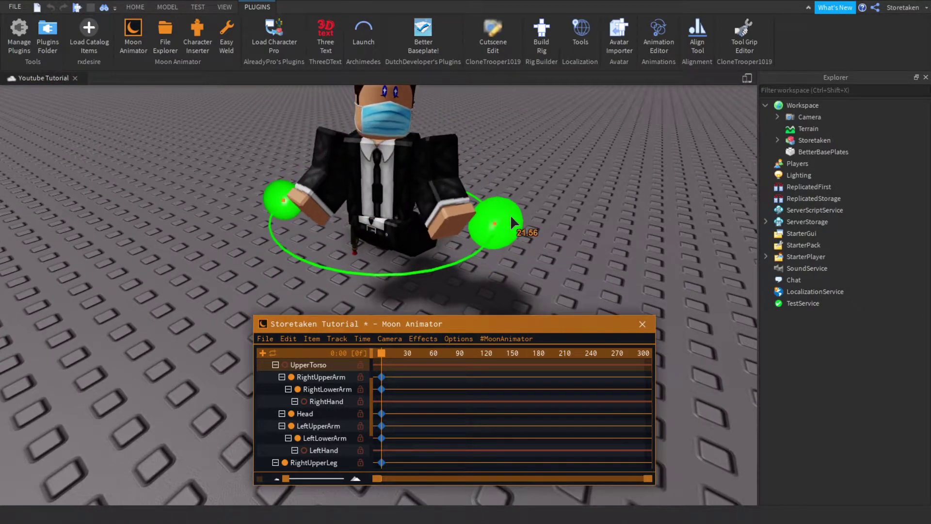
mouse_move(514, 222)
right_down()
mouse_move(426, 210)
mouse_move(407, 219)
mouse_move(373, 191)
mouse_move(386, 182)
right_up()
- Select the Storetaken model in Explorer and choose Export Selection
click(798, 137)
right_drag(605, 160, 589, 159)
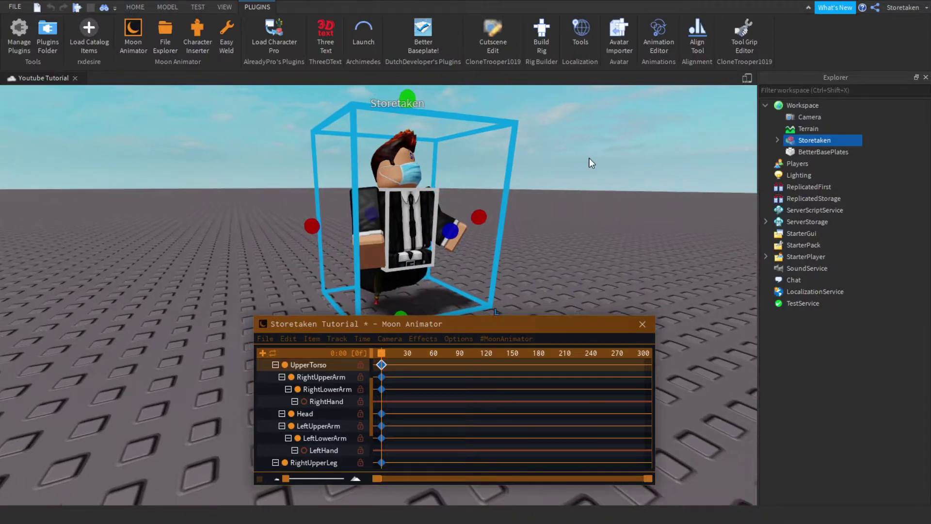
right_click(788, 139)
click(828, 456)
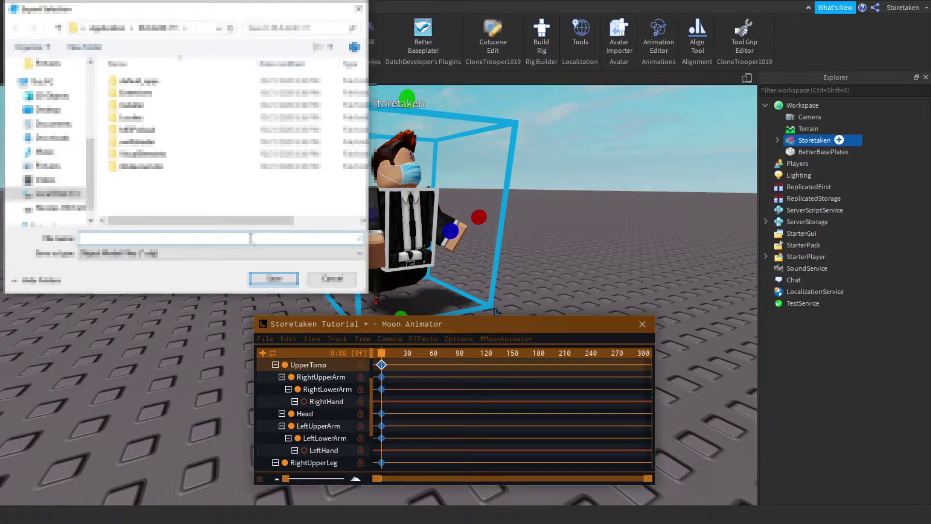
- Browse Downloads, Documents and Pictures, then the system drive, for the save location
click(57, 209)
scroll(200, 191, down, 1)
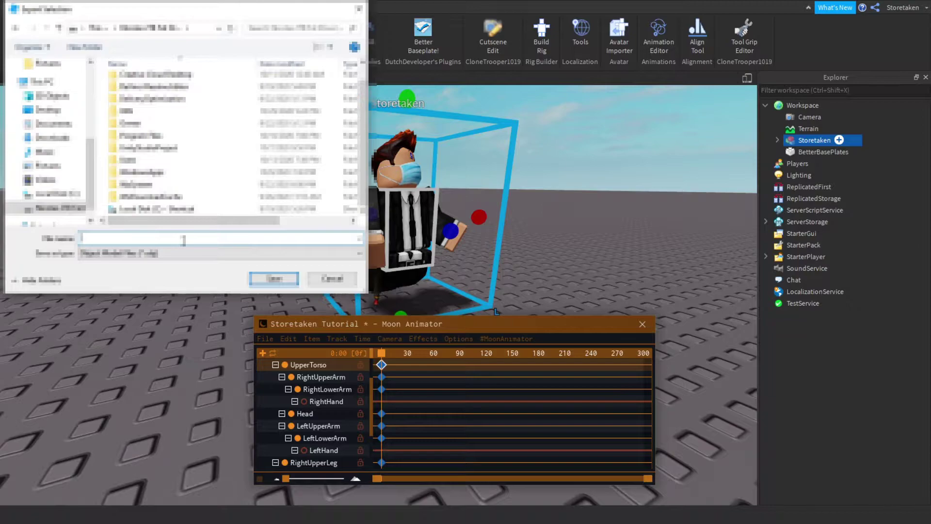
click(52, 137)
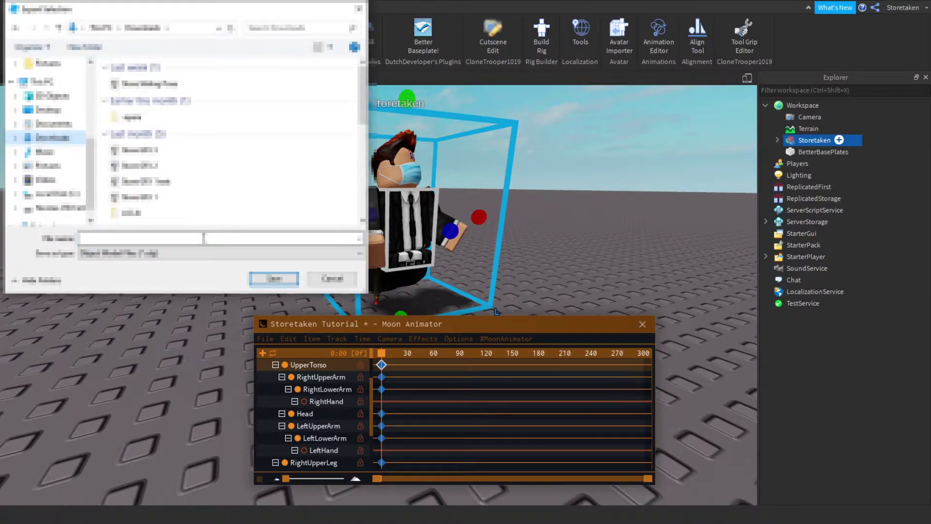
scroll(203, 205, down, 2)
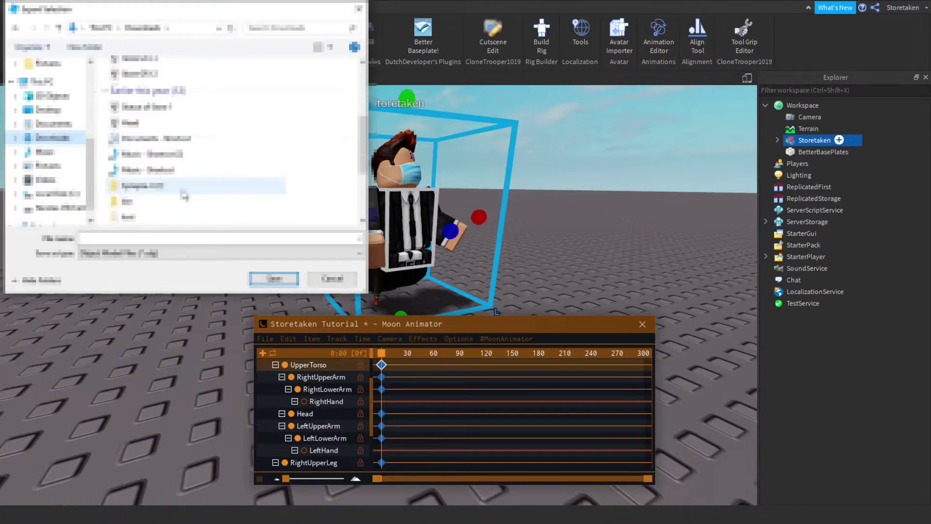
scroll(184, 195, down, 2)
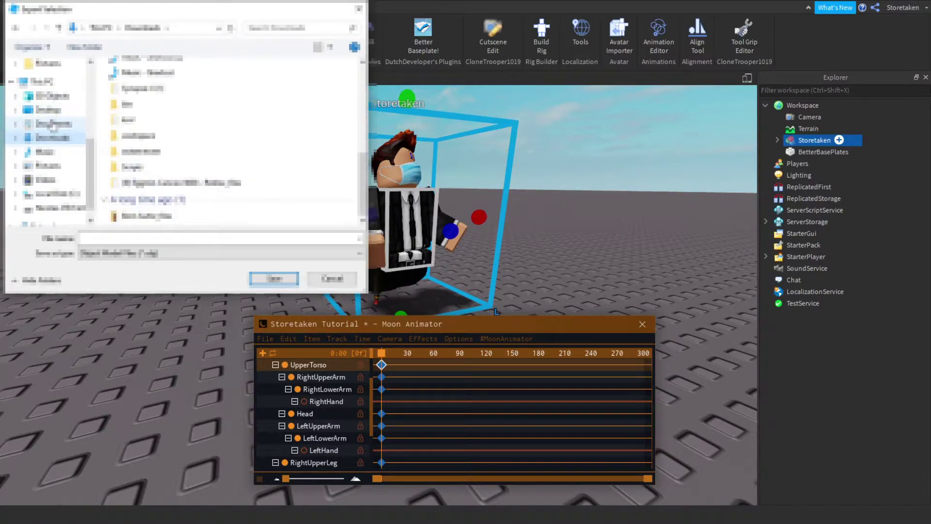
click(55, 124)
scroll(251, 153, down, 2)
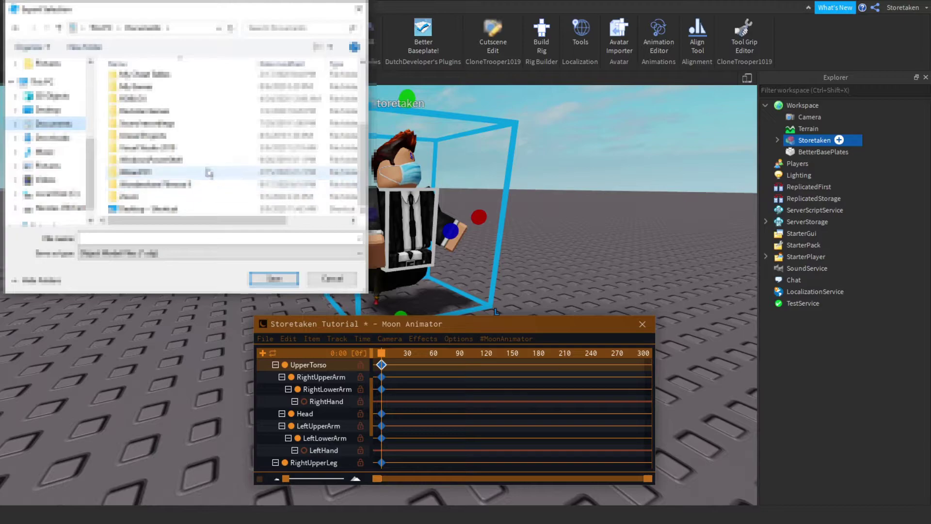
scroll(209, 173, up, 2)
scroll(204, 169, up, 2)
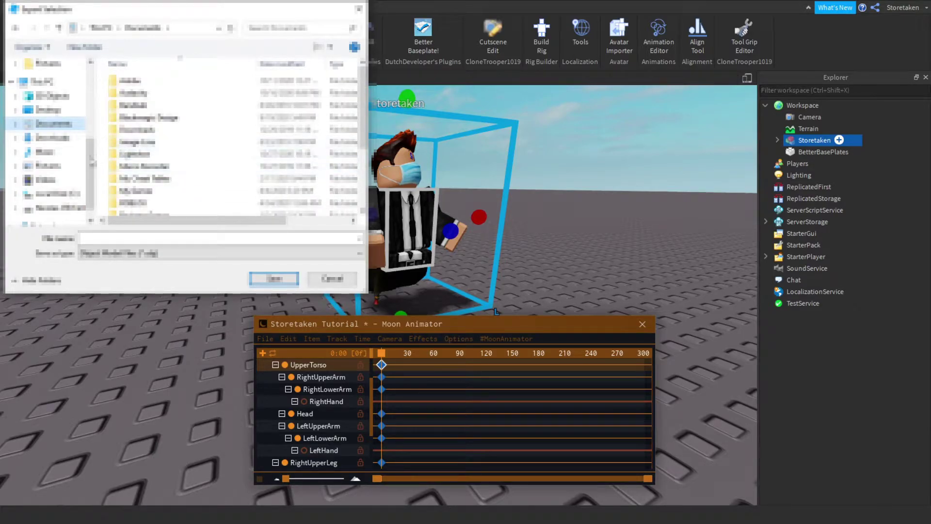
click(47, 166)
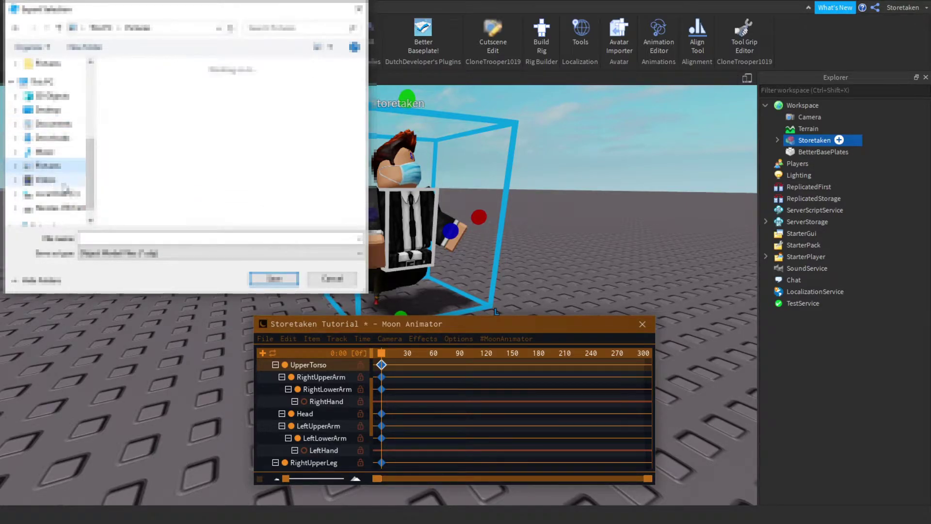
click(56, 209)
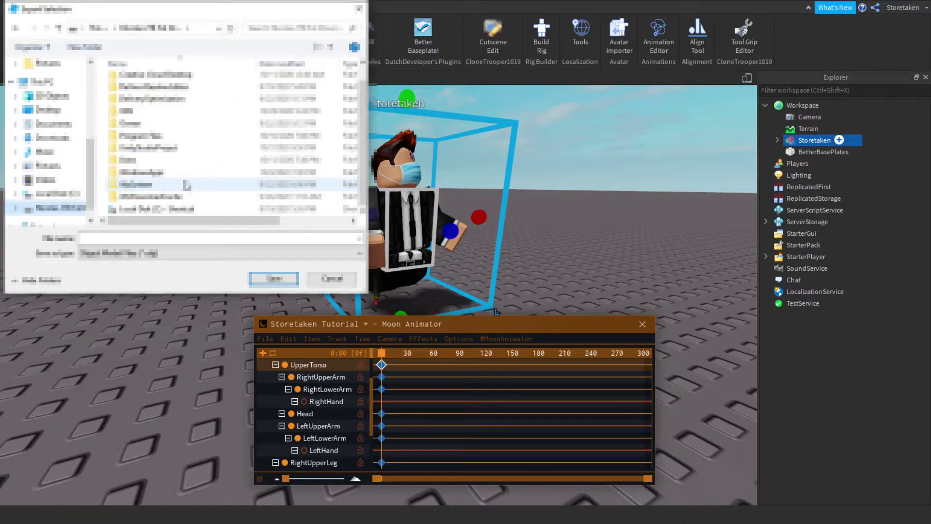
scroll(187, 185, up, 1)
click(184, 238)
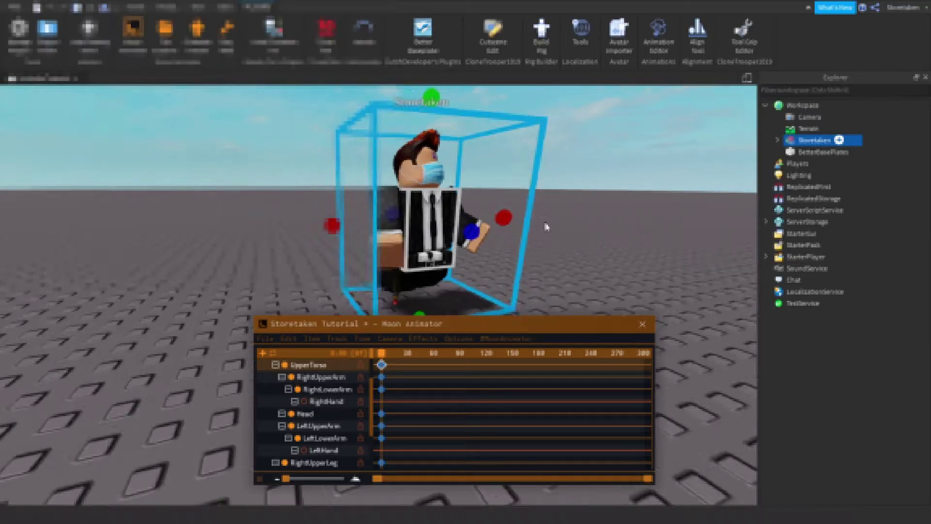
mouse_move(495, 305)
right_down()
mouse_move(546, 227)
mouse_move(642, 336)
right_up()
scroll(546, 227, down, 5)
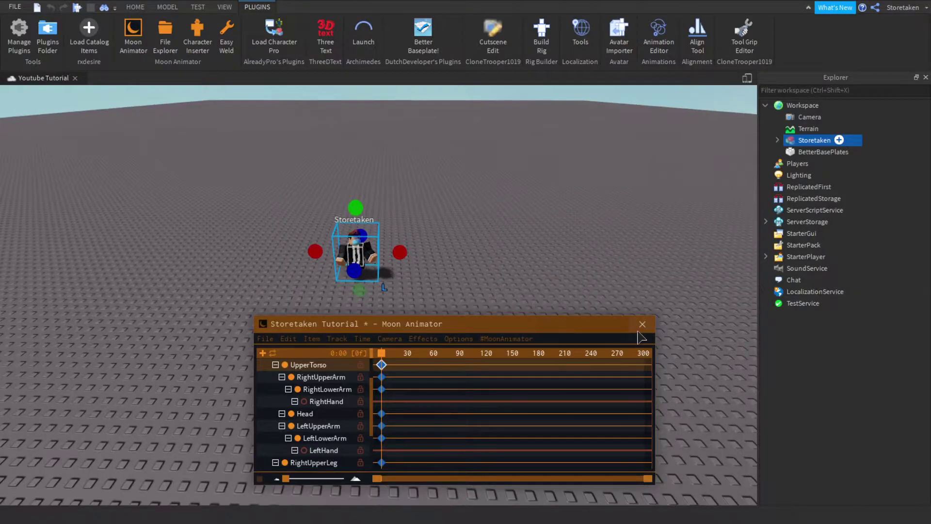
click(642, 324)
click(652, 368)
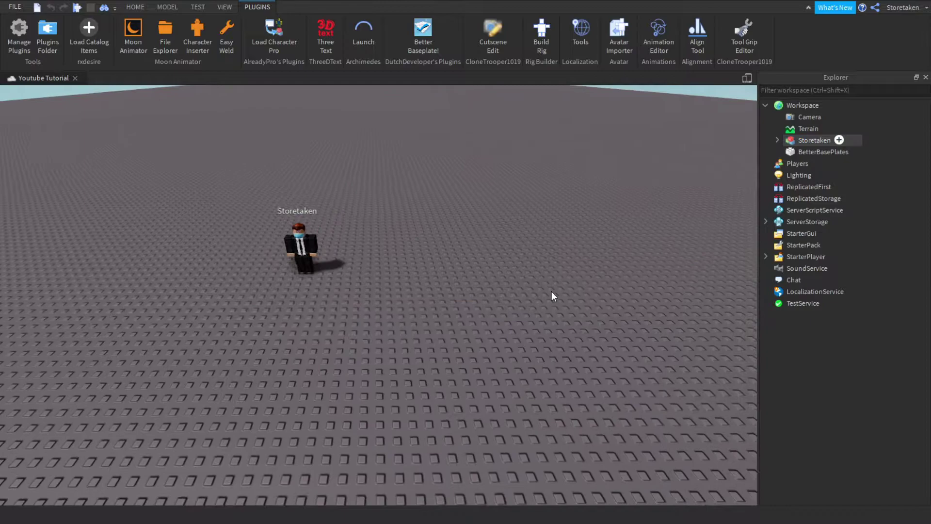
right_drag(651, 368, 552, 295)
key(d)
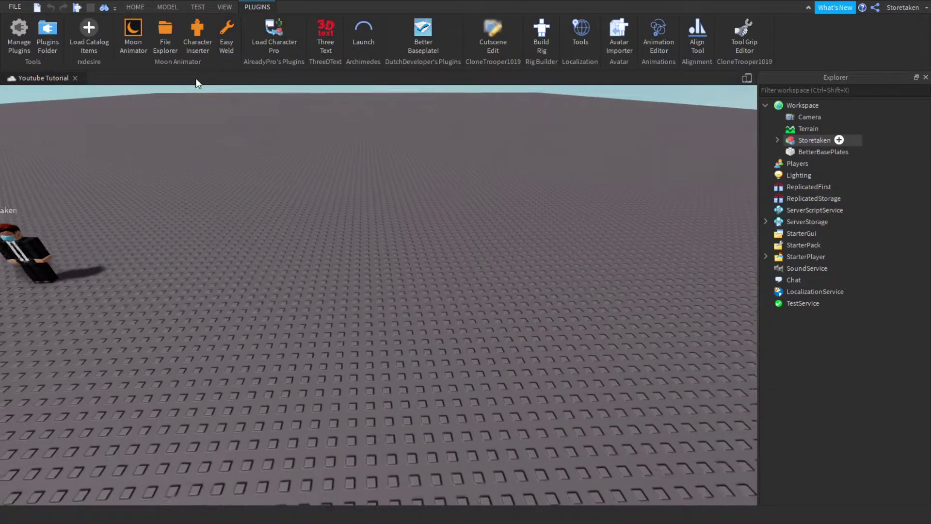
right_drag(261, 159, 300, 155)
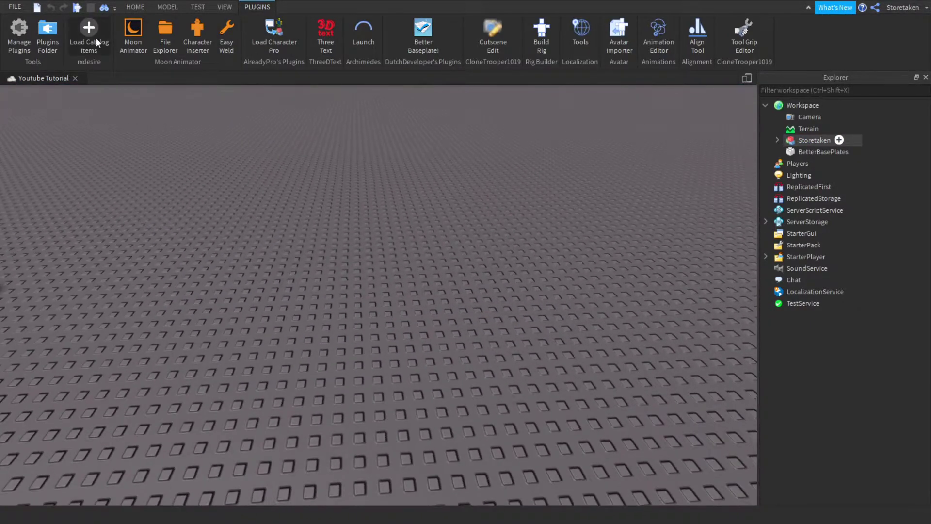
right_drag(270, 94, 423, 169)
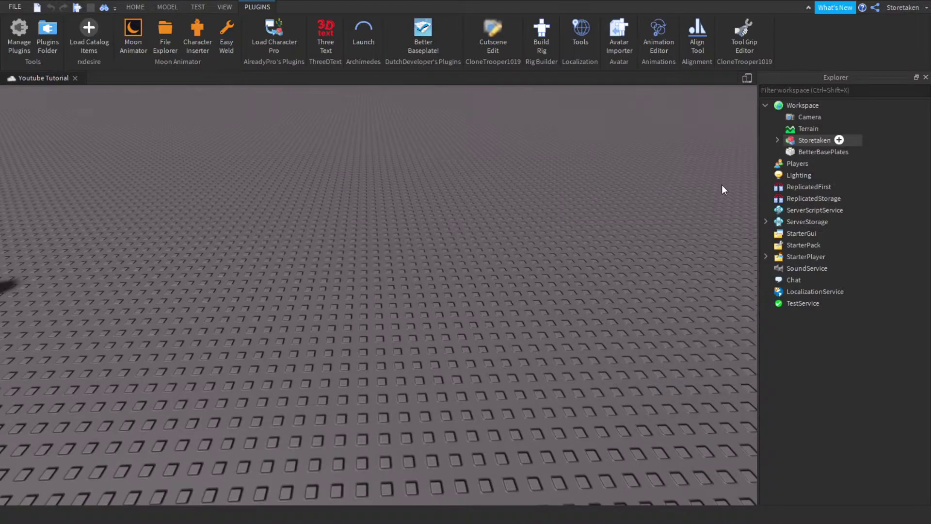
right_drag(722, 189, 711, 207)
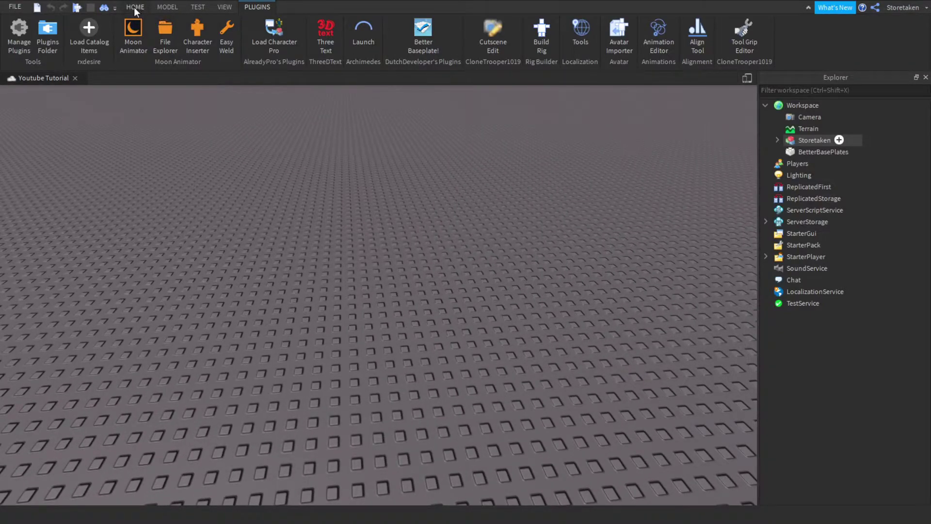
right_click(580, 183)
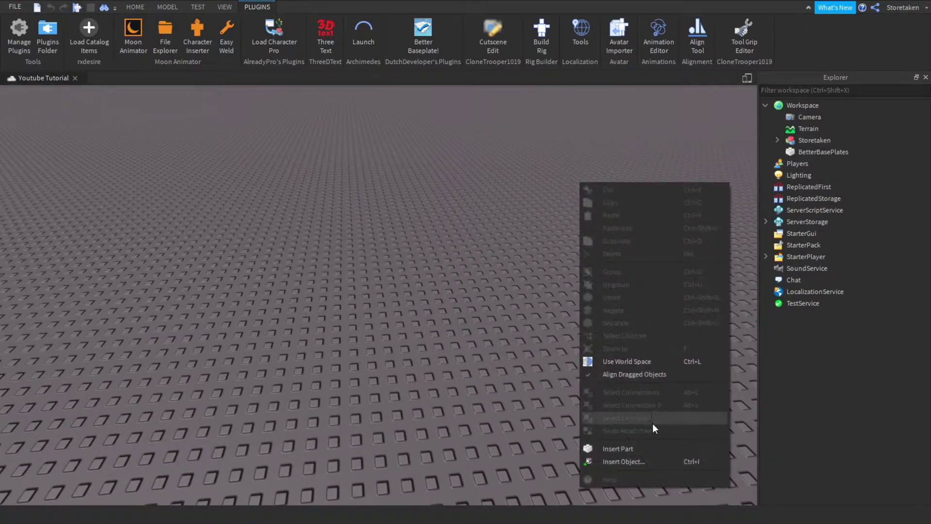
click(505, 207)
right_drag(505, 206, 329, 146)
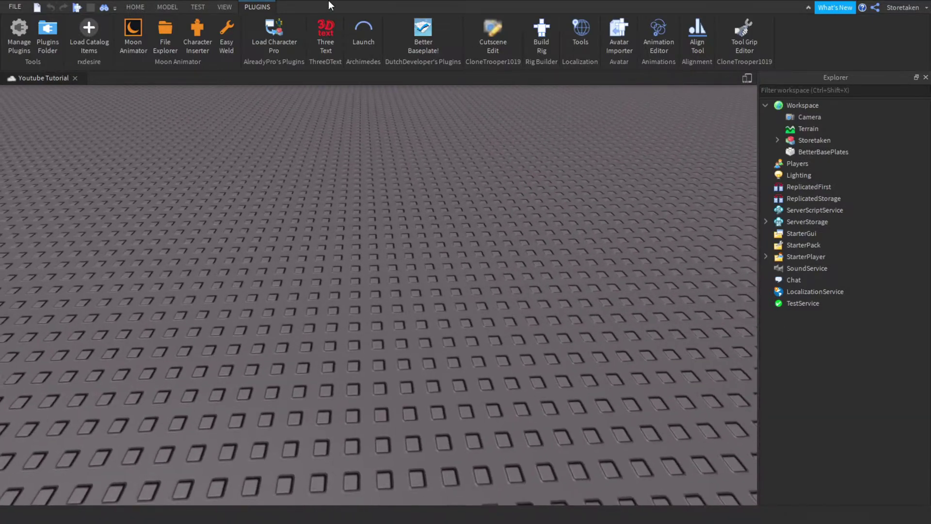
- Insert a MeshPart found by searching 'Mesh' in Insert Object
click(167, 7)
click(783, 23)
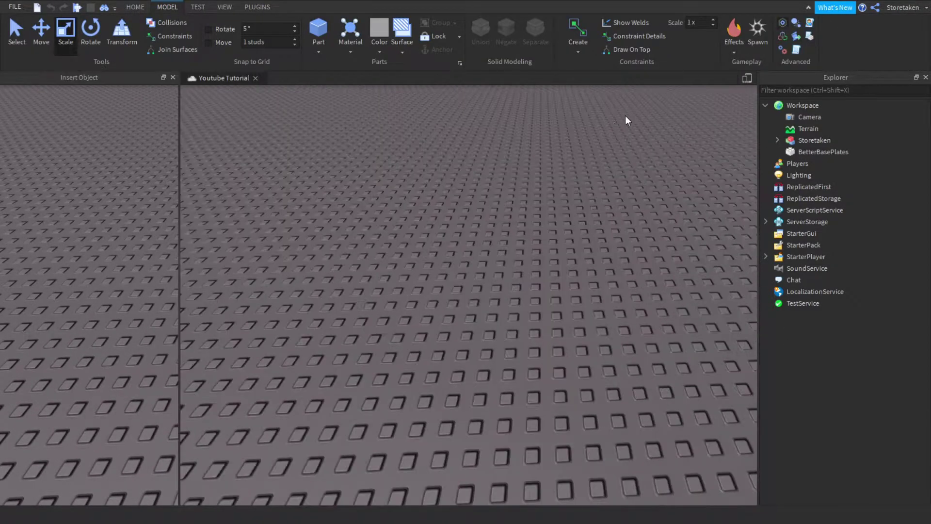
click(73, 95)
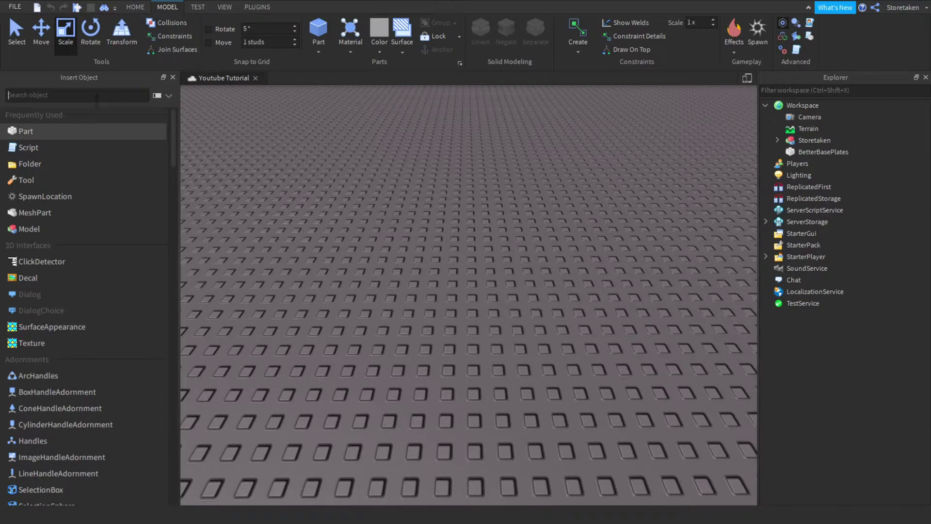
text(Mesh)
click(80, 122)
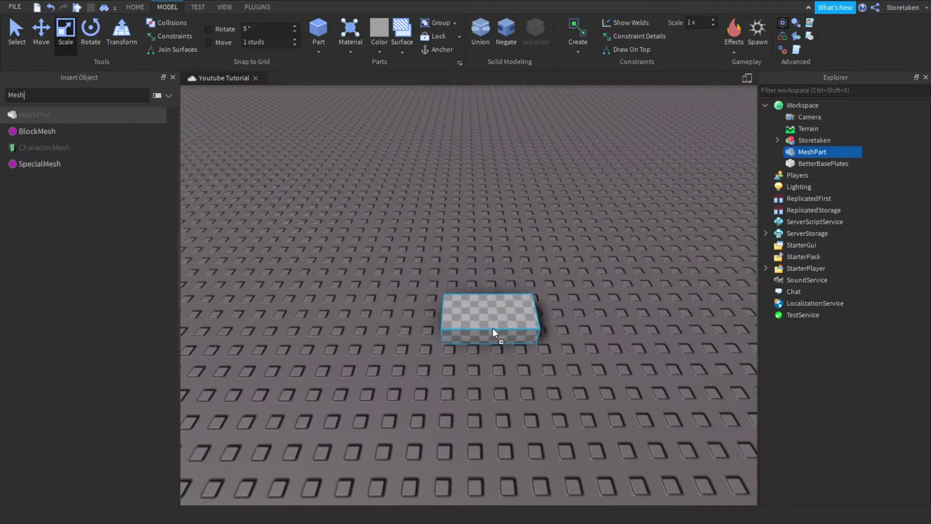
click(172, 78)
scroll(480, 248, up, 4)
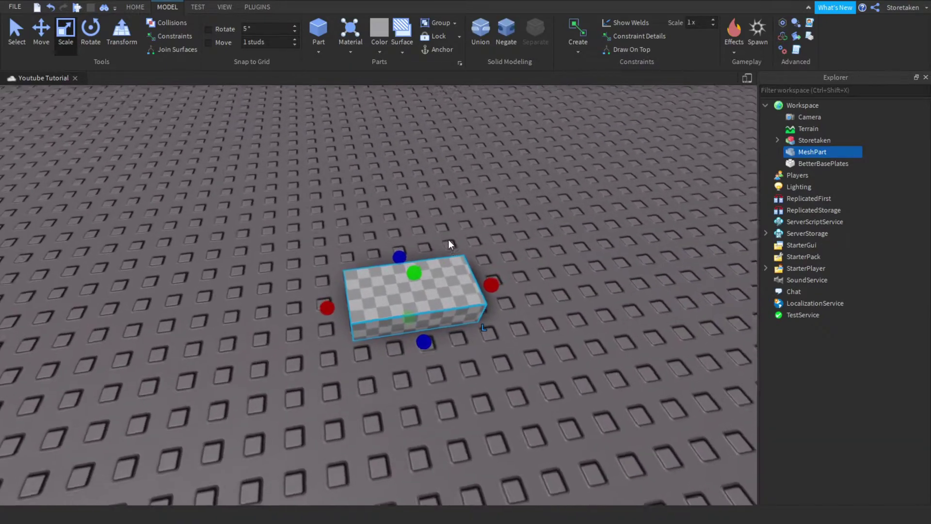
mouse_move(451, 218)
right_down()
mouse_move(479, 249)
mouse_move(400, 88)
right_up()
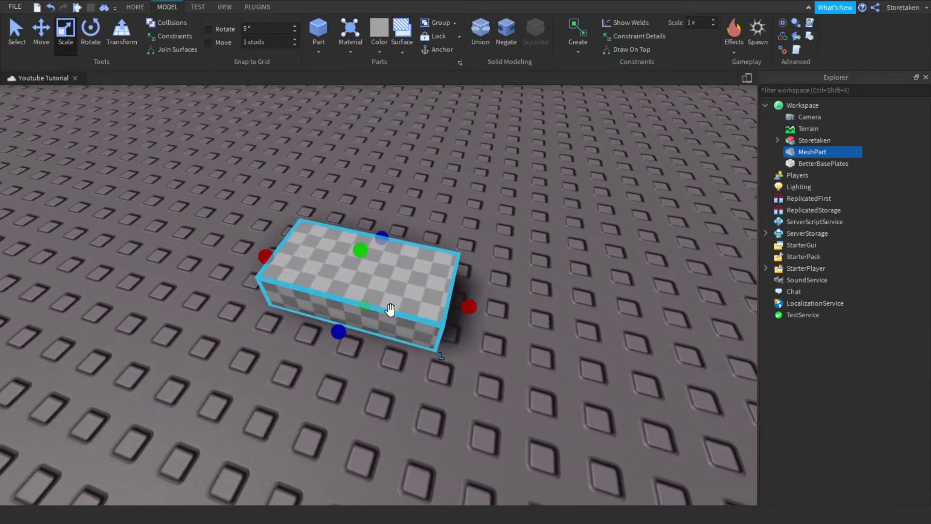
right_click(400, 4)
right_click(812, 151)
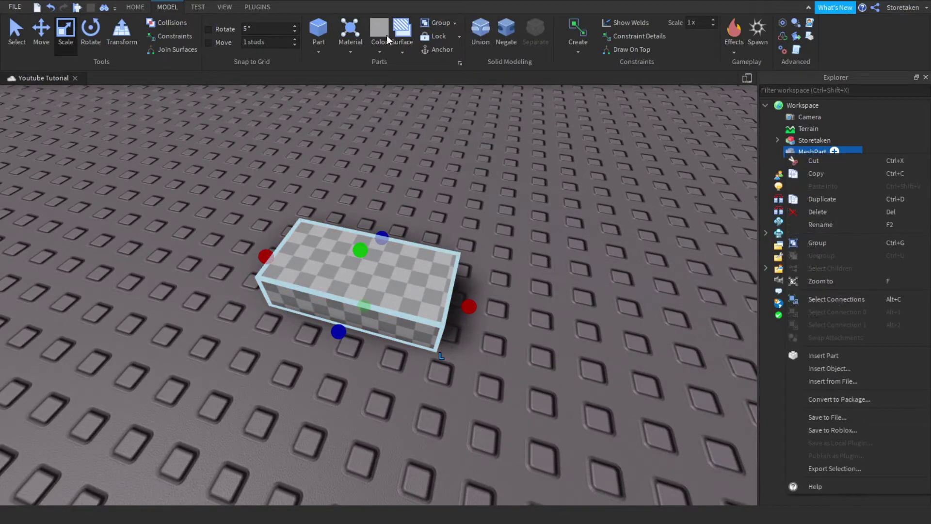
- Choose the mesh file from the drive for the MeshPart's MeshId in Properties
click(224, 7)
click(57, 35)
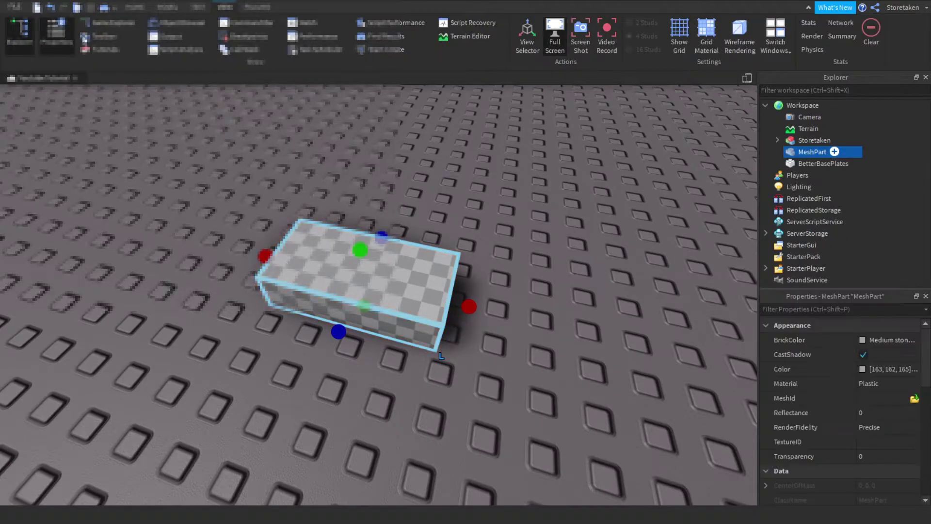
click(913, 399)
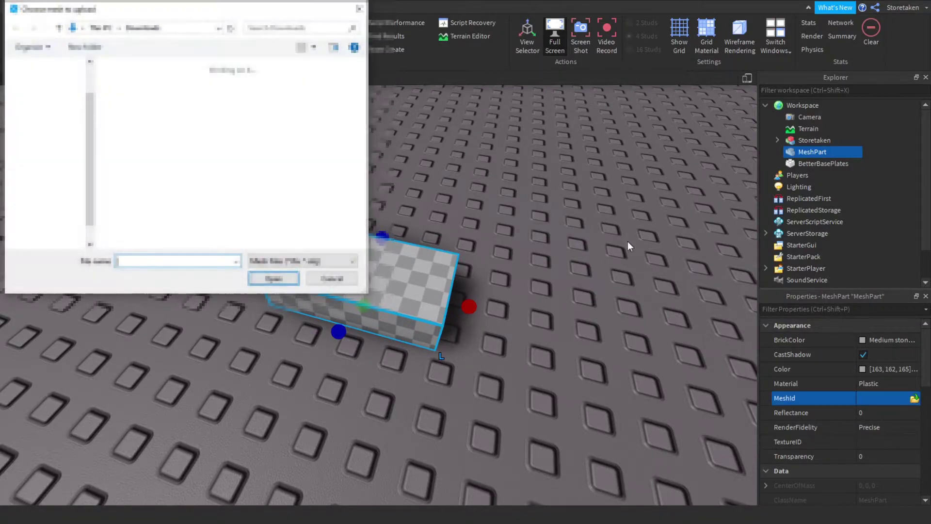
scroll(218, 146, down, 5)
scroll(67, 210, down, 2)
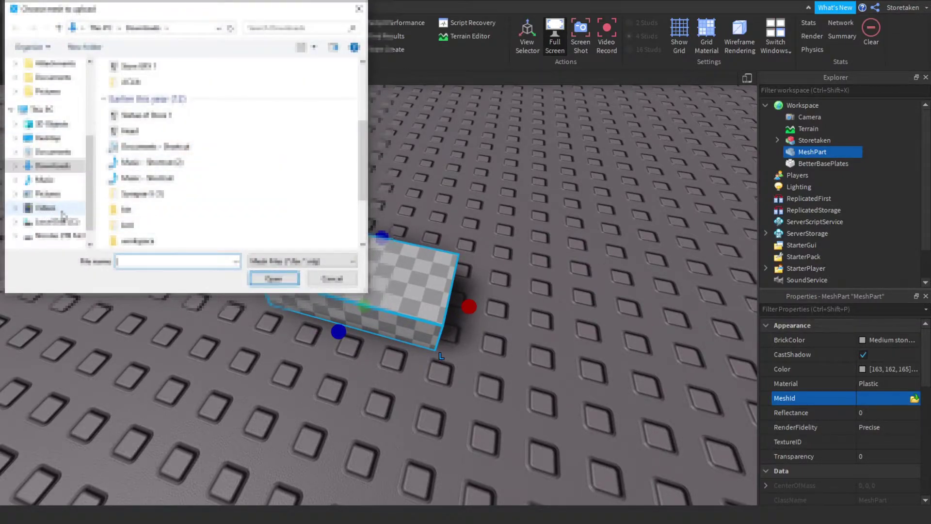
click(50, 236)
scroll(200, 148, down, 1)
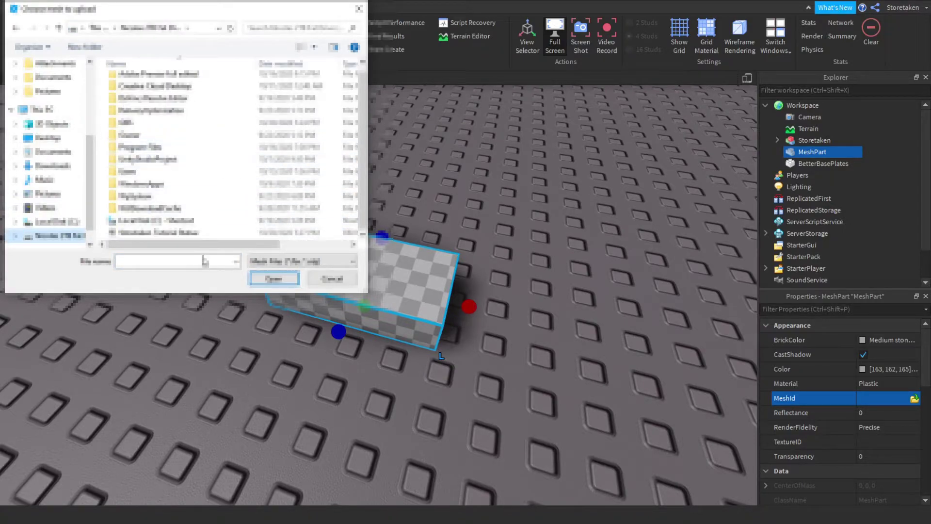
click(156, 238)
click(273, 278)
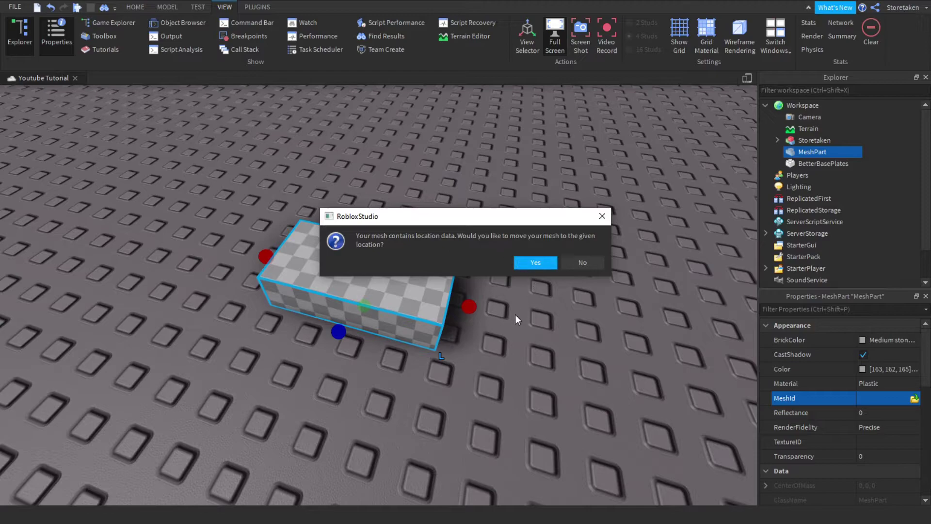
- Decline moving the mesh, accept the warning, and inspect the imported avatar mesh
click(582, 264)
click(566, 275)
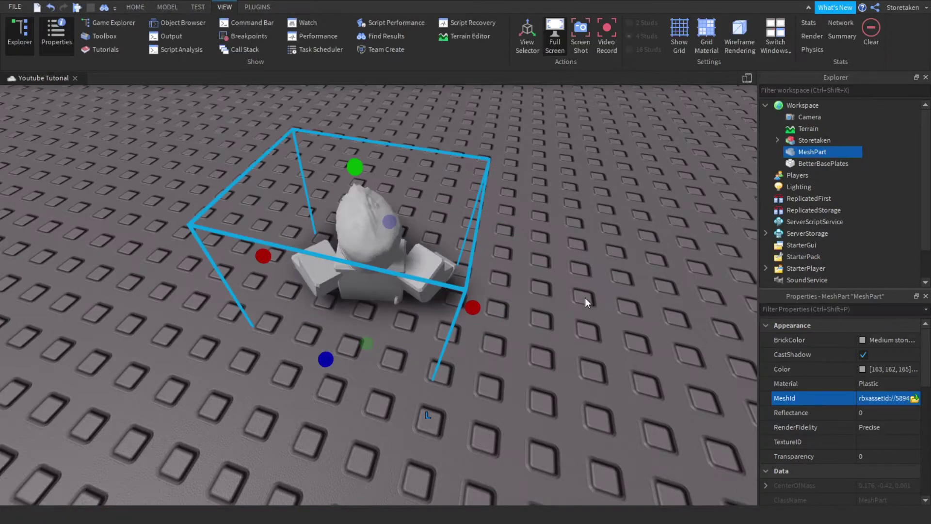
right_drag(582, 298, 583, 297)
middle_drag(583, 298, 478, 401)
mouse_move(477, 402)
right_down()
mouse_move(407, 360)
mouse_move(480, 367)
right_up()
scroll(407, 360, up, 3)
scroll(482, 372, up, 3)
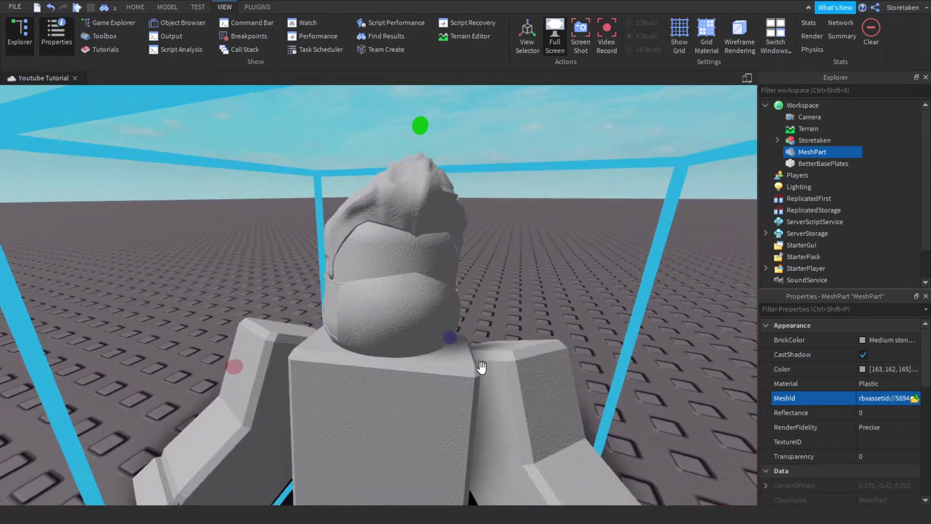
middle_drag(483, 368, 481, 367)
scroll(481, 366, down, 4)
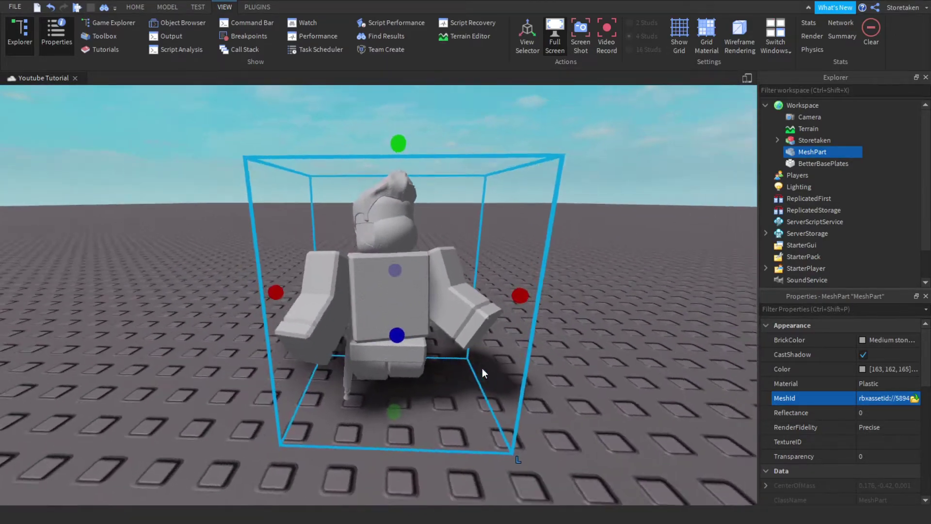
right_drag(482, 369, 510, 378)
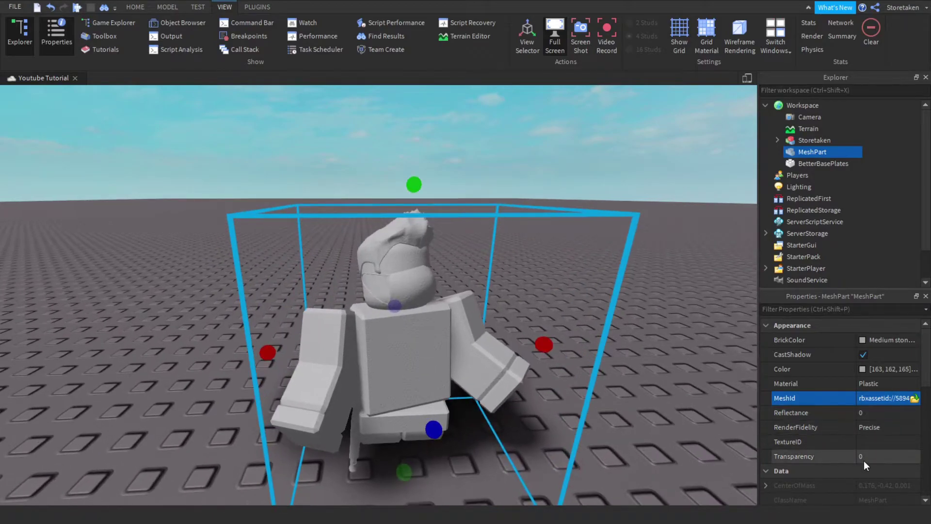
click(873, 441)
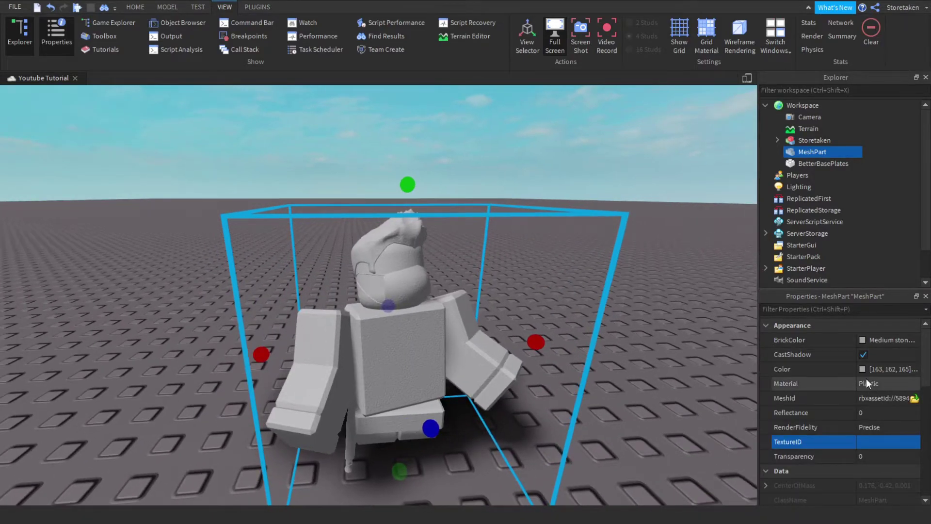
click(869, 384)
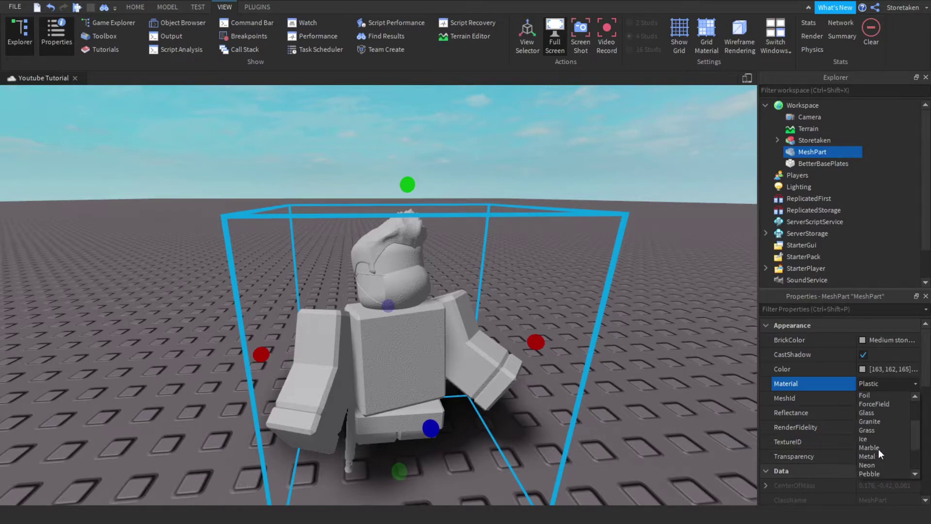
scroll(878, 444, up, 5)
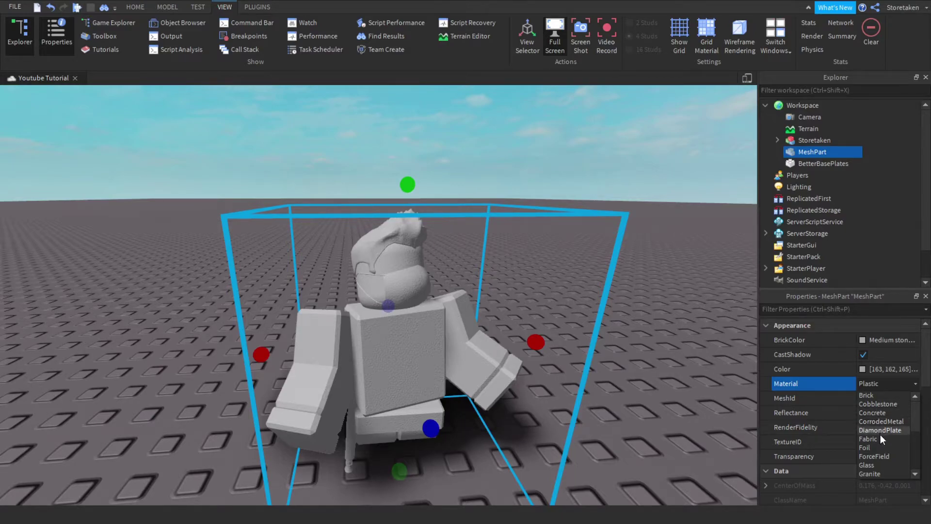
scroll(880, 440, down, 2)
- Try Cobblestone, then set the avatar mesh's material to Marble
right_drag(509, 324, 480, 313)
click(136, 6)
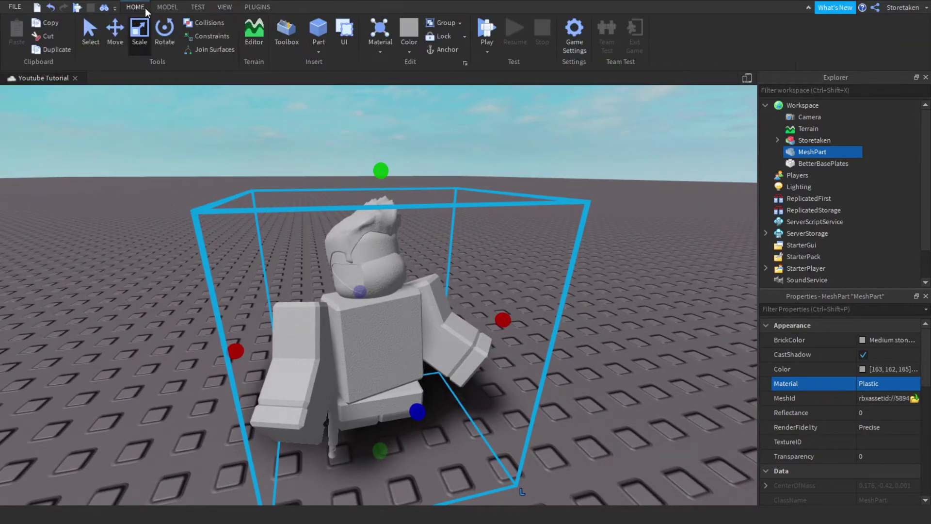
click(380, 51)
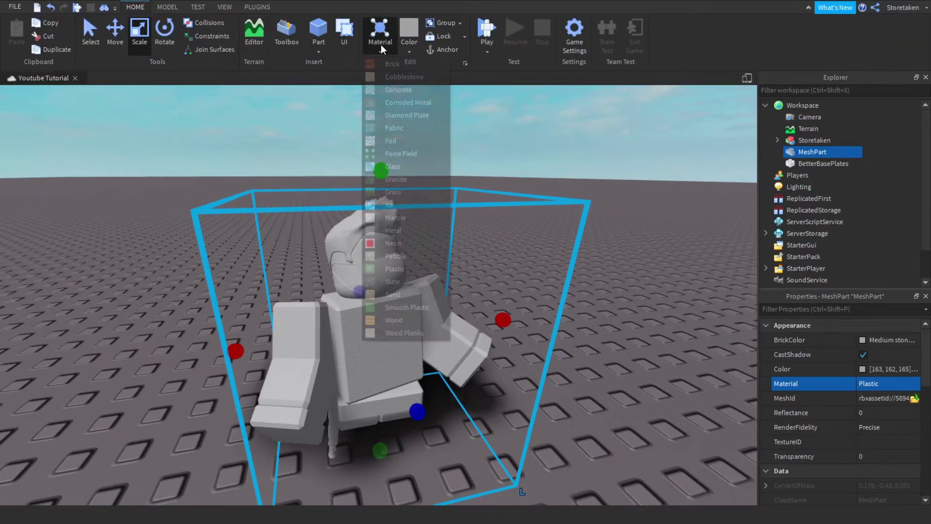
click(396, 77)
click(380, 51)
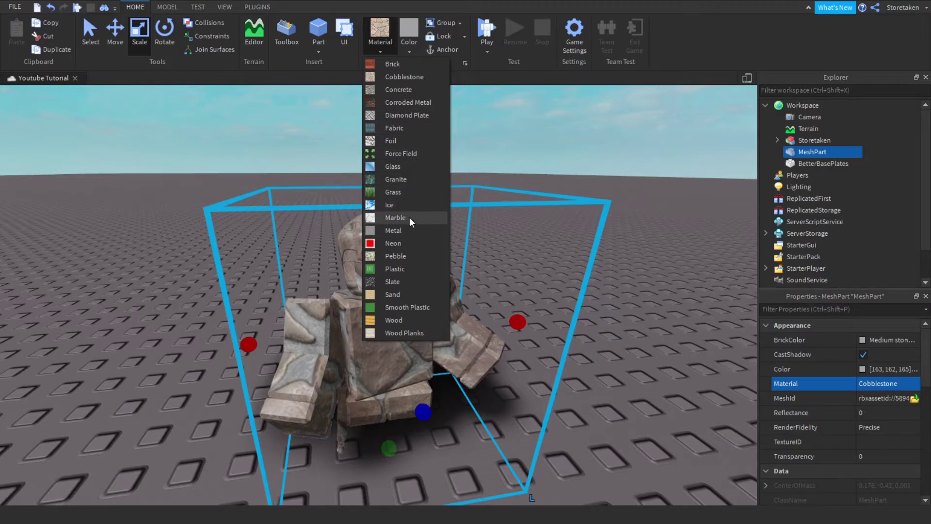
click(395, 218)
scroll(436, 254, down, 5)
mouse_move(437, 255)
right_down()
mouse_move(559, 309)
mouse_move(437, 291)
right_up()
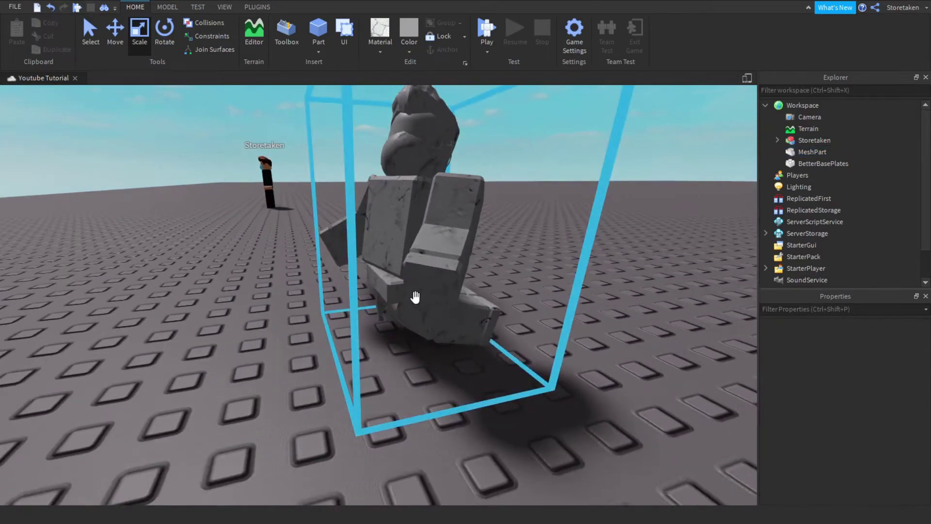
scroll(436, 291, down, 4)
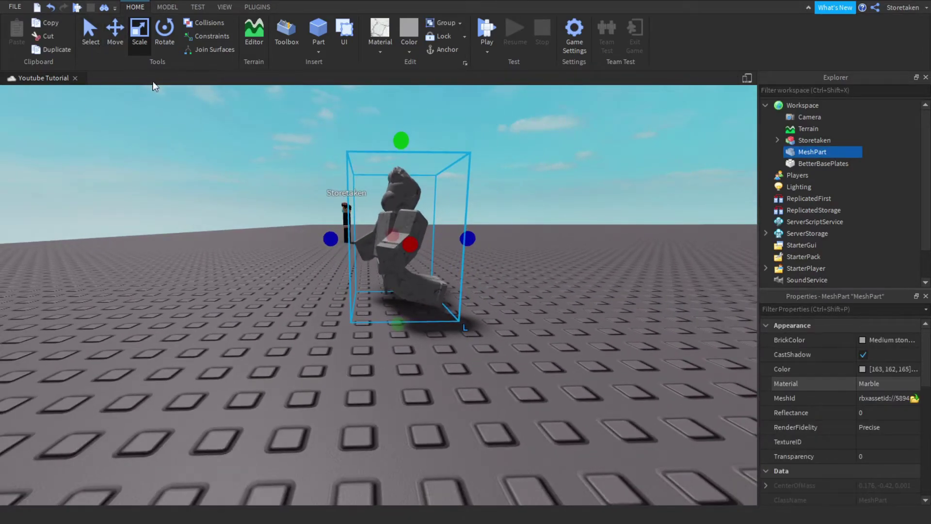
- Insert a new block part beside the marble statue and select it
click(115, 32)
click(546, 314)
right_drag(546, 313, 573, 318)
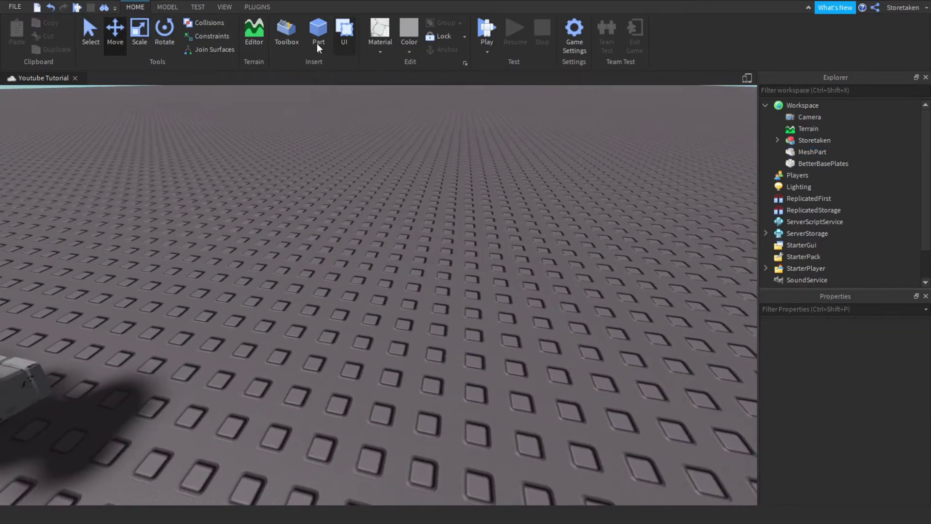
click(317, 30)
right_drag(407, 328, 297, 218)
click(297, 183)
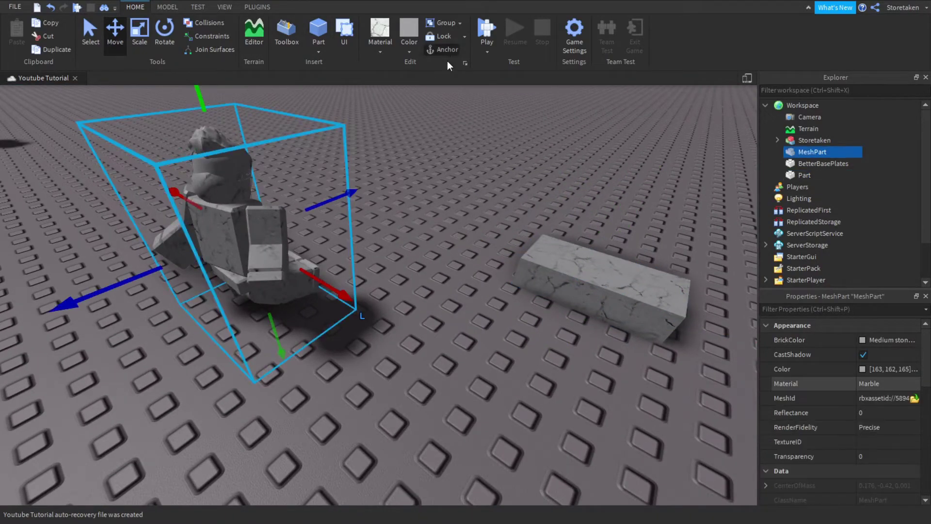
right_drag(297, 183, 437, 218)
click(443, 254)
right_drag(568, 233, 305, 290)
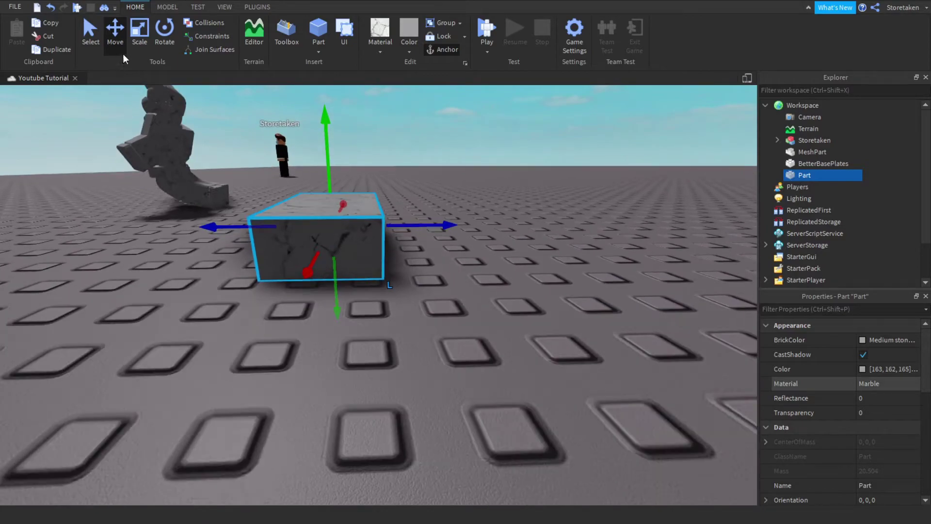
- Scale the marble block wider and flatter into a low base slab
click(140, 33)
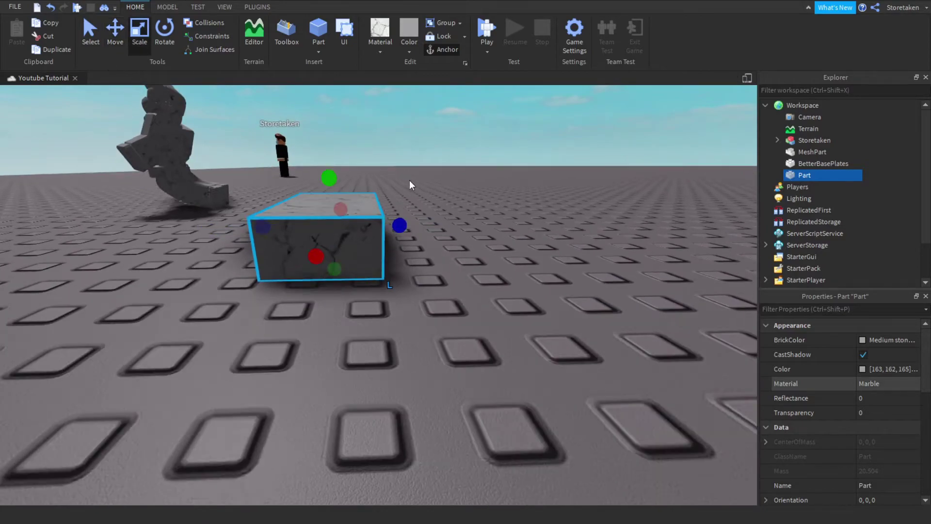
drag(399, 211, 479, 219)
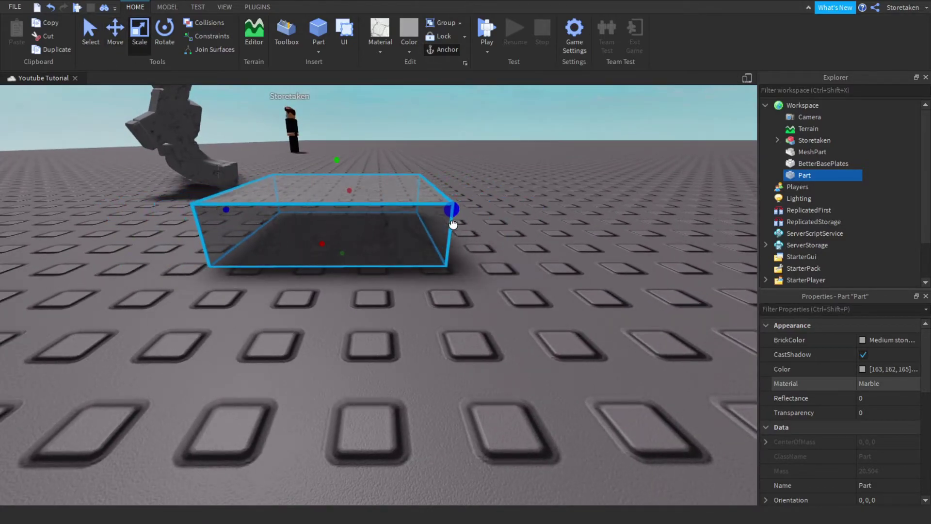
right_drag(451, 233, 350, 174)
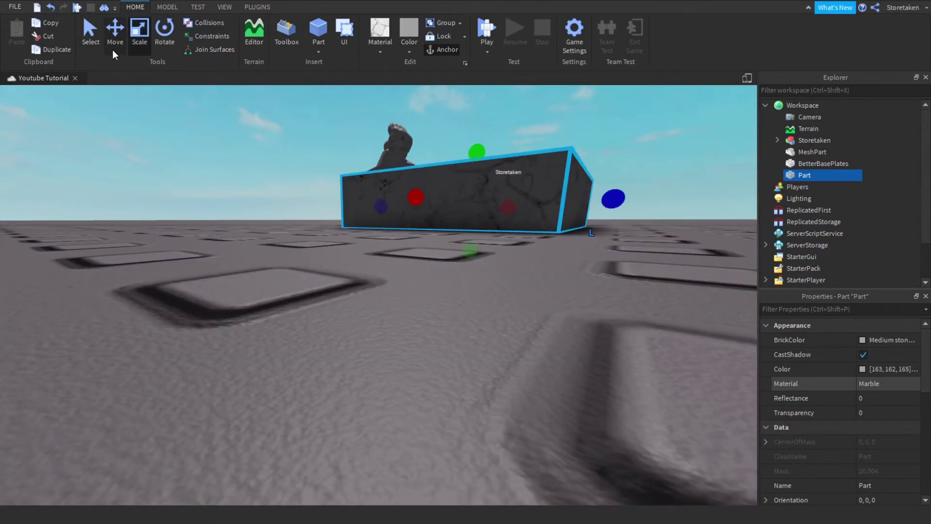
click(116, 33)
click(554, 297)
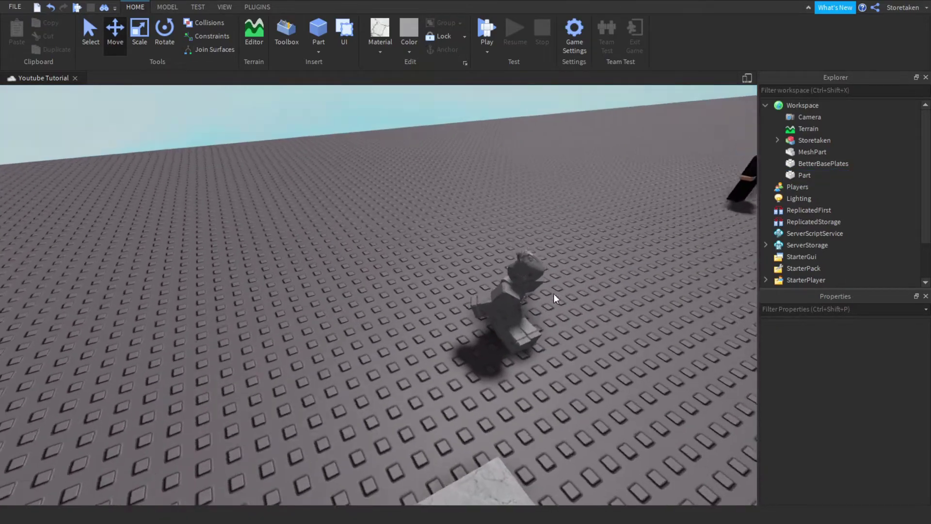
right_drag(554, 297, 436, 277)
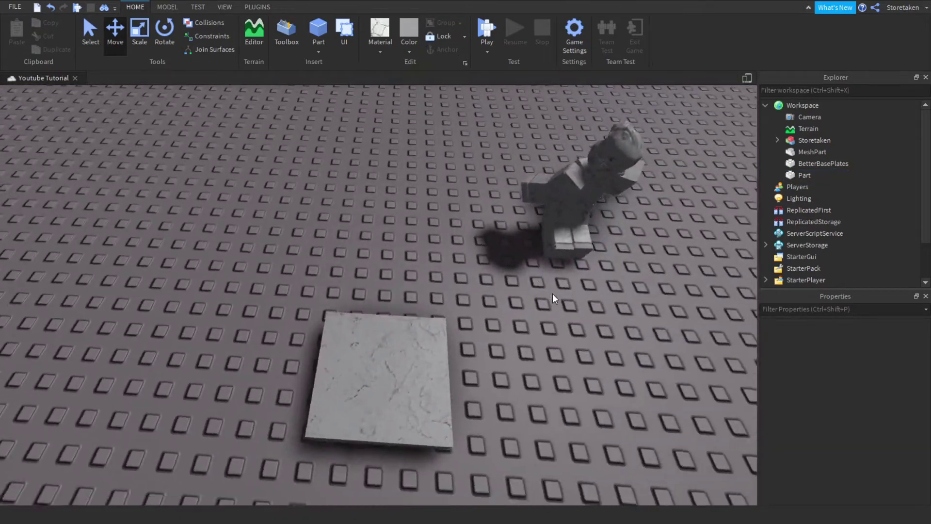
click(386, 302)
right_drag(385, 302, 349, 277)
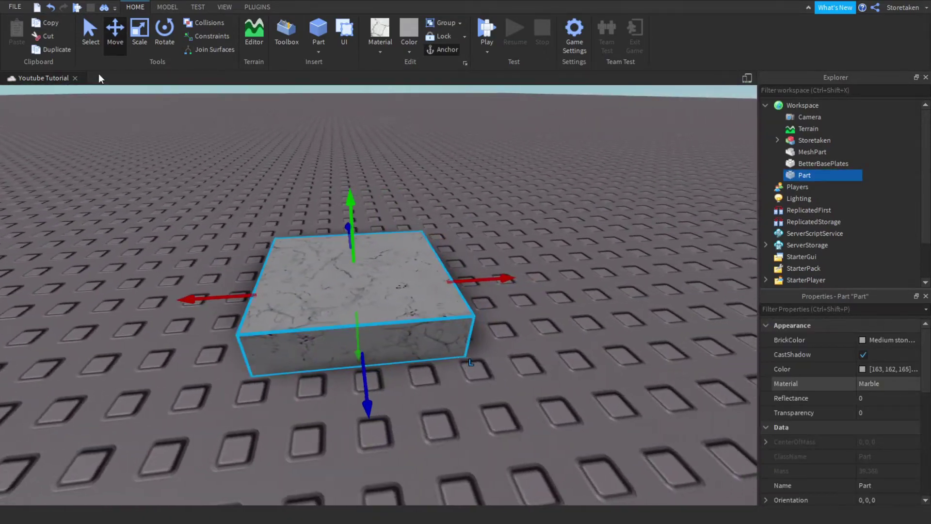
- Duplicate the slab, lift the copy onto it, and scale the copy taller
click(140, 32)
mouse_move(408, 291)
right_down()
mouse_move(428, 264)
mouse_move(437, 276)
right_up()
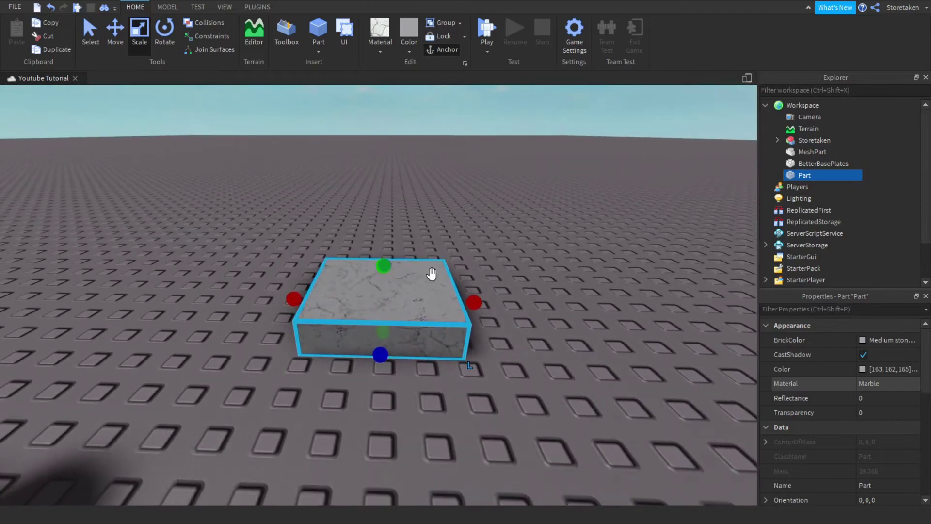
right_click(437, 277)
click(473, 59)
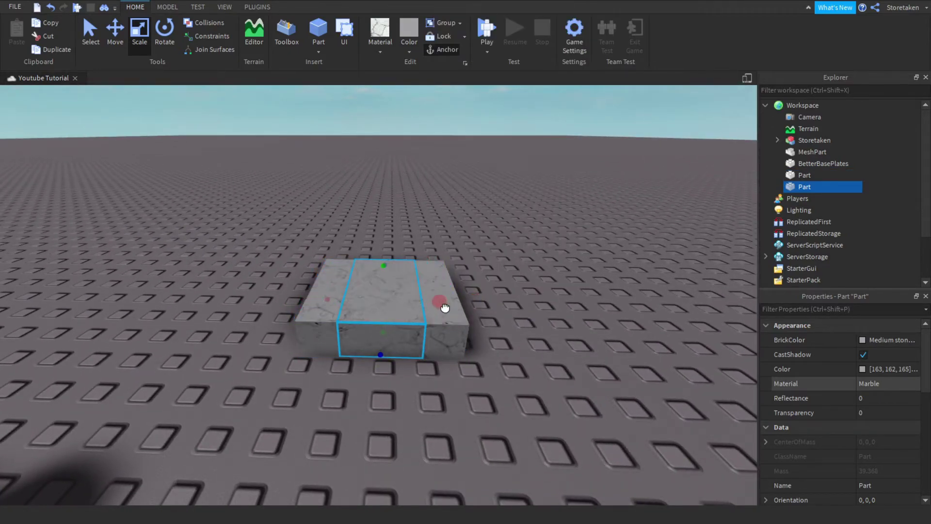
click(115, 33)
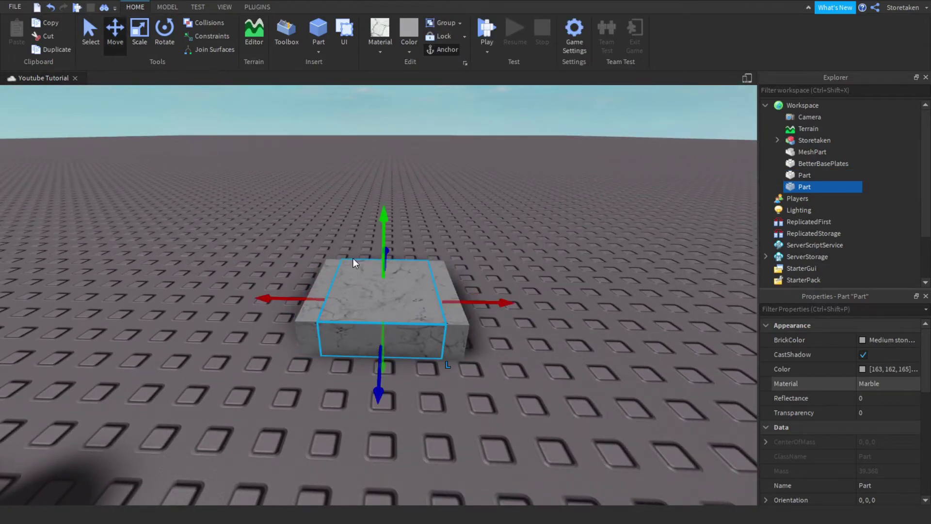
mouse_move(364, 306)
right_down()
mouse_move(419, 264)
mouse_move(395, 363)
right_up()
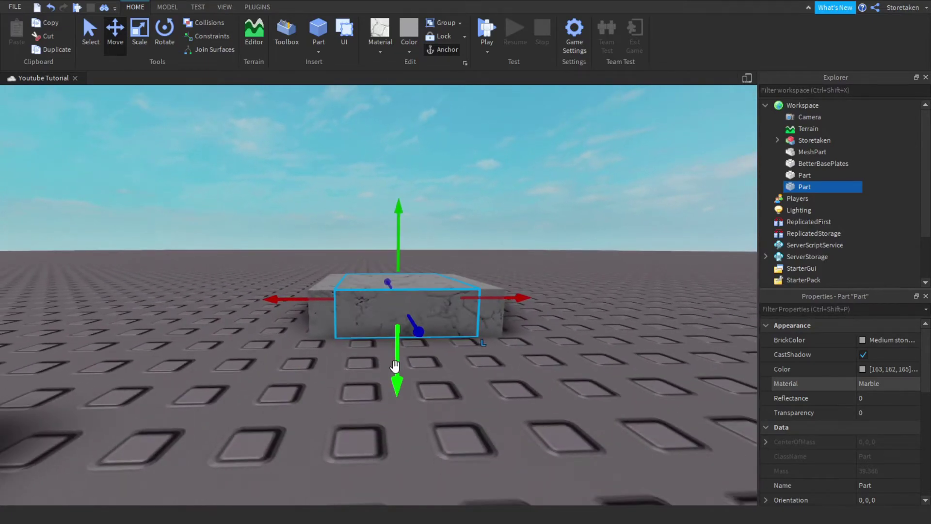
key(ctrl+3)
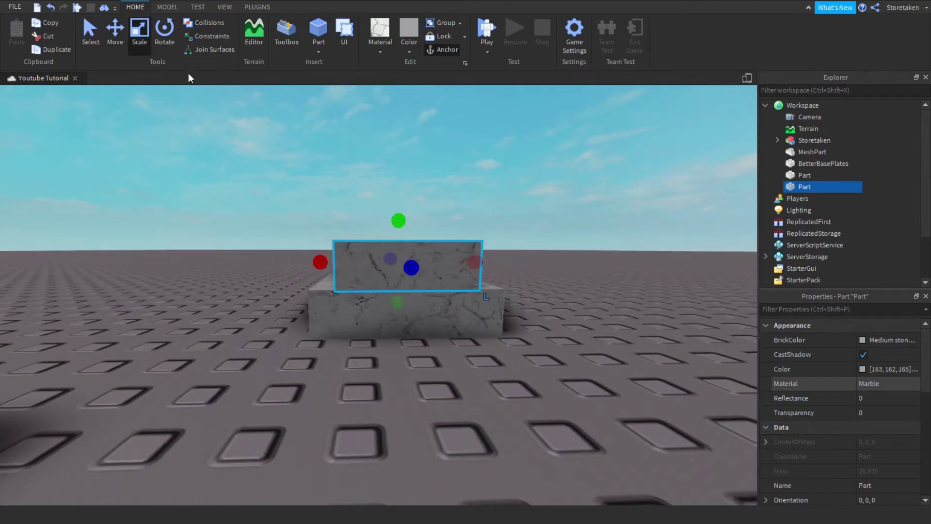
right_drag(407, 320, 438, 275)
right_drag(406, 224, 444, 362)
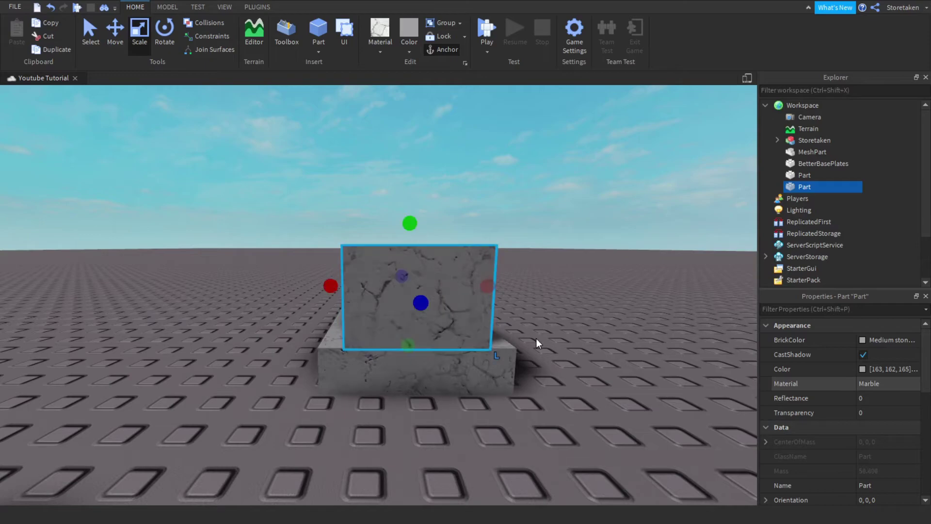
- Duplicate the base slab and set the copy on top of the tall block
right_click(432, 360)
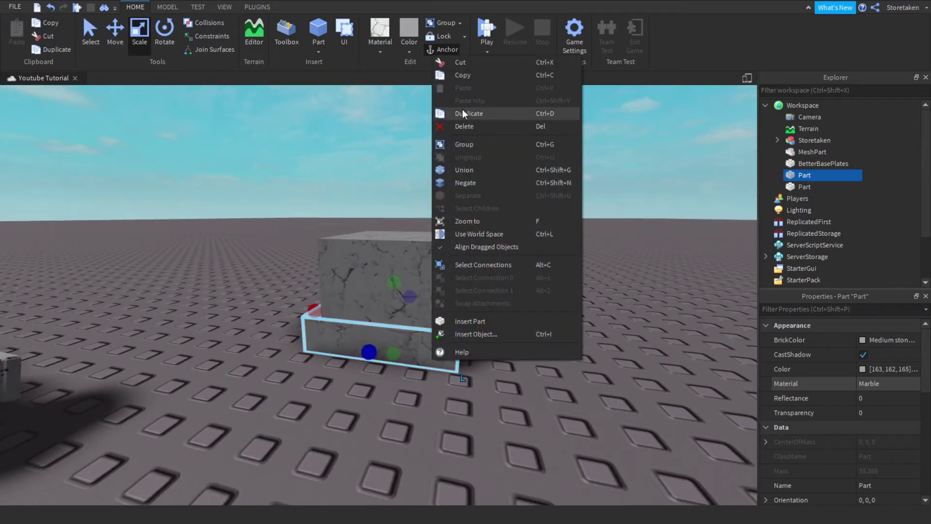
click(466, 108)
click(114, 33)
drag(392, 175, 393, 139)
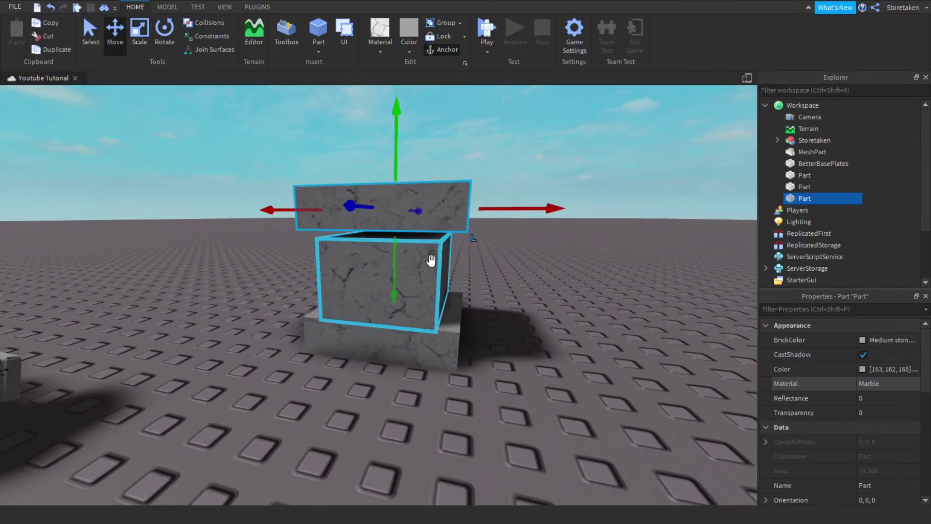
right_drag(393, 182, 366, 259)
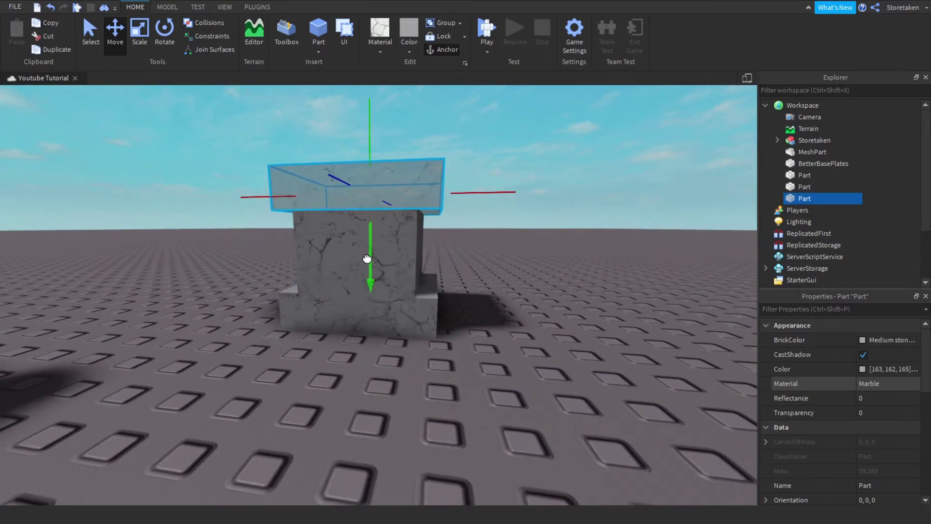
click(378, 240)
right_drag(378, 240, 485, 297)
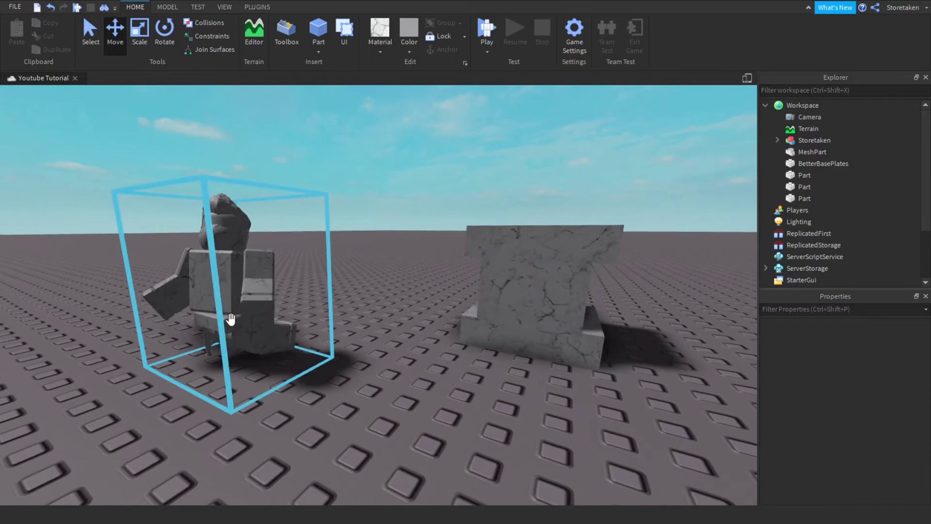
- Raise the posed statue above the pedestal, then box-select it with all three blocks
click(229, 319)
right_drag(229, 320, 447, 330)
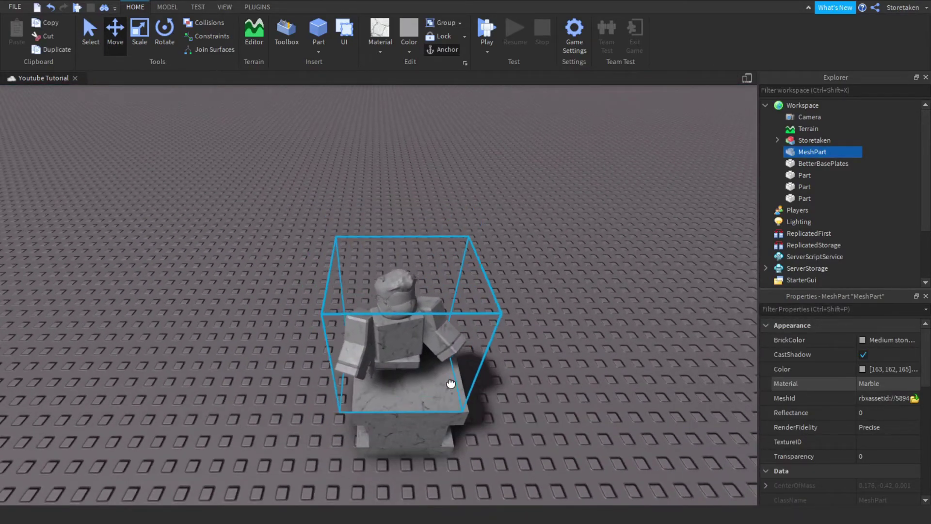
mouse_move(452, 384)
right_down()
mouse_move(528, 372)
mouse_move(408, 349)
right_up()
scroll(408, 350, down, 3)
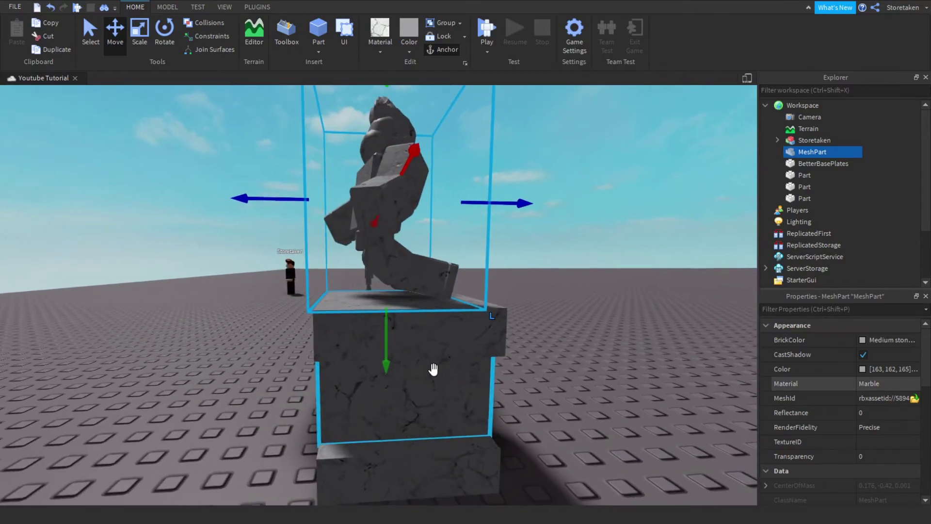
drag(391, 356, 392, 218)
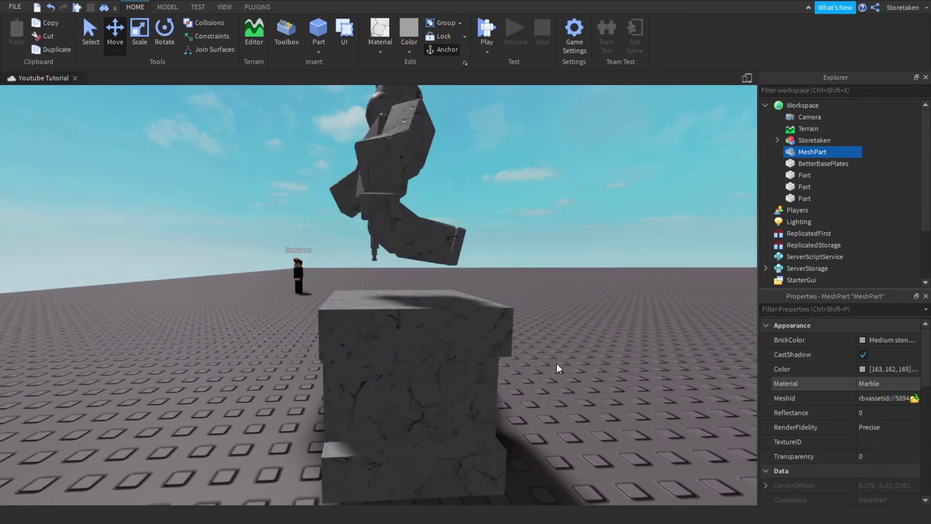
click(509, 327)
right_drag(509, 327, 558, 368)
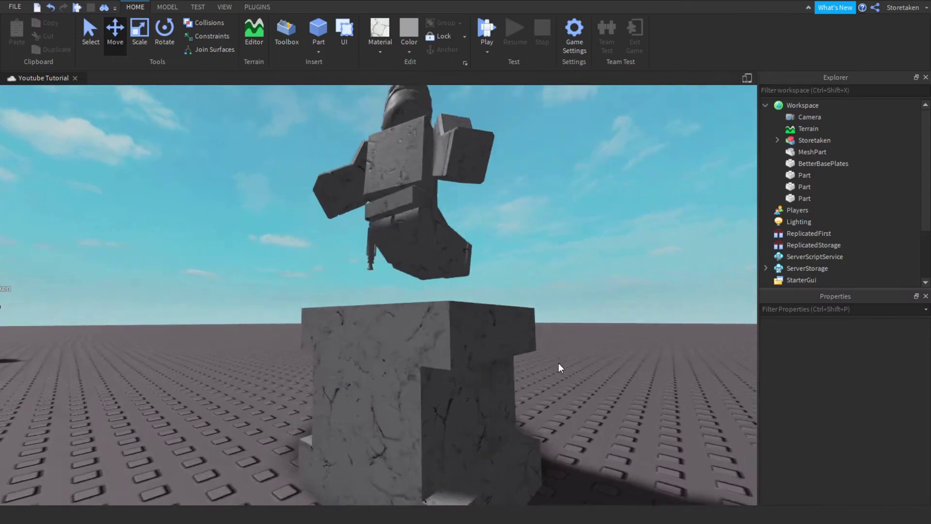
scroll(558, 368, down, 5)
scroll(320, 226, down, 5)
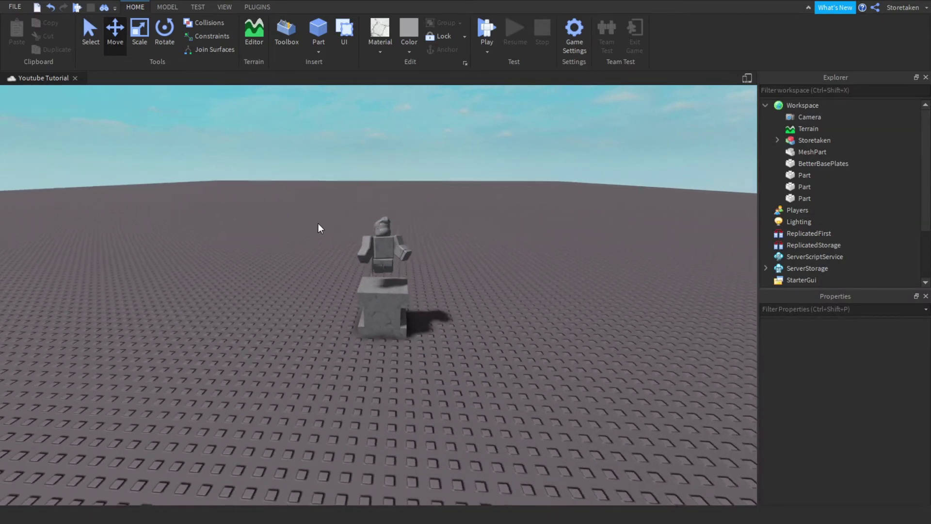
drag(309, 188, 436, 380)
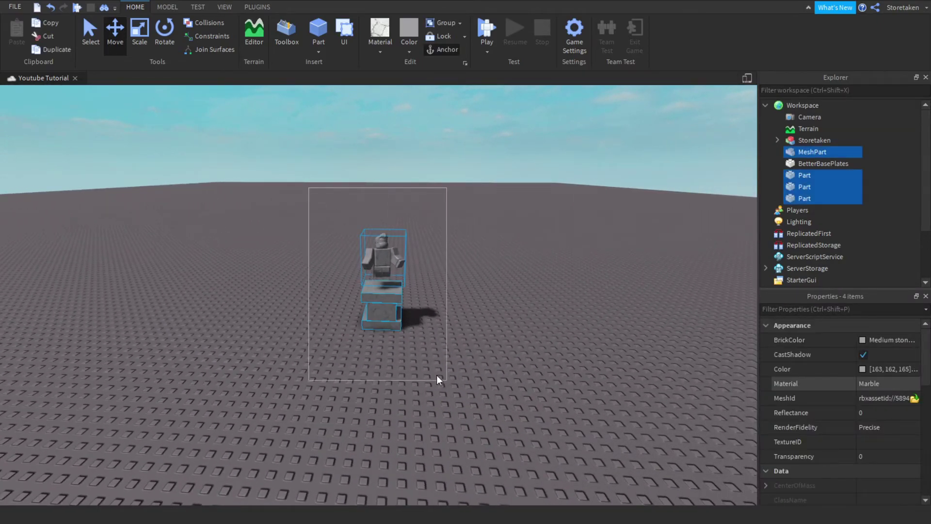
scroll(436, 378, up, 5)
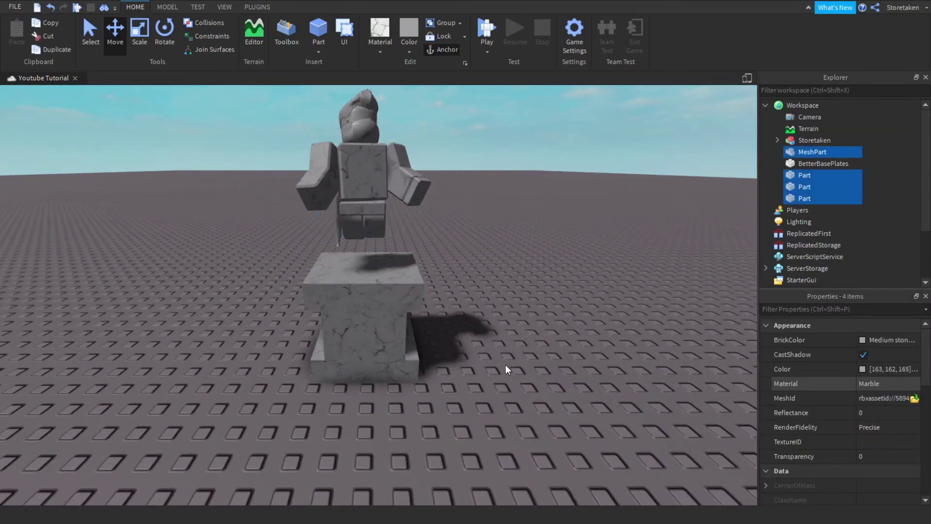
- Group the statue and its three pedestal blocks into one model
click(510, 364)
right_drag(509, 363, 394, 273)
drag(320, 182, 524, 393)
right_click(523, 273)
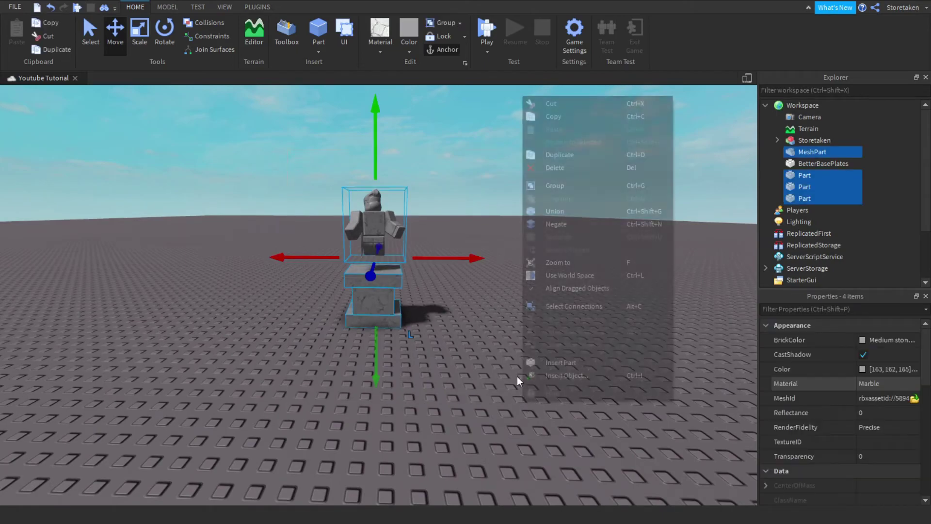
click(568, 193)
scroll(529, 278, up, 1)
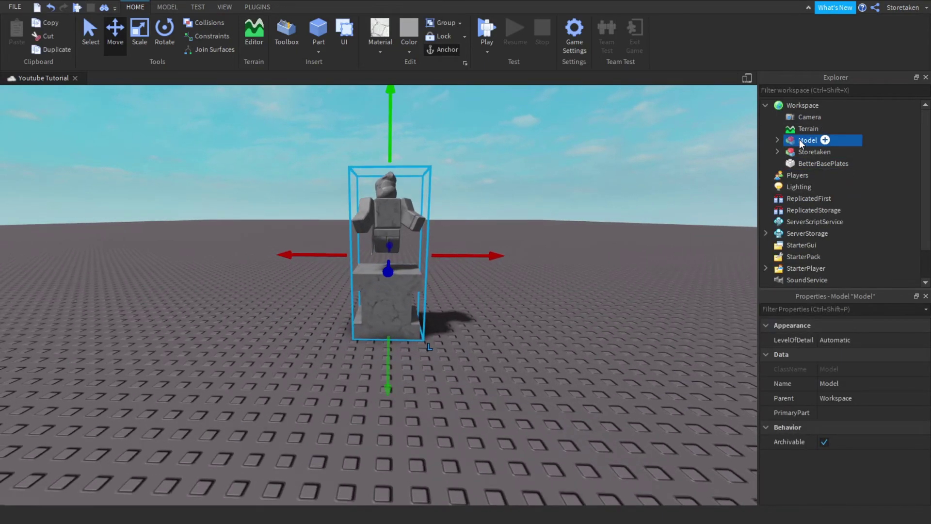
- Rename the new model to 'Statue' in the Explorer
right_click(807, 140)
click(820, 215)
text(Statue)
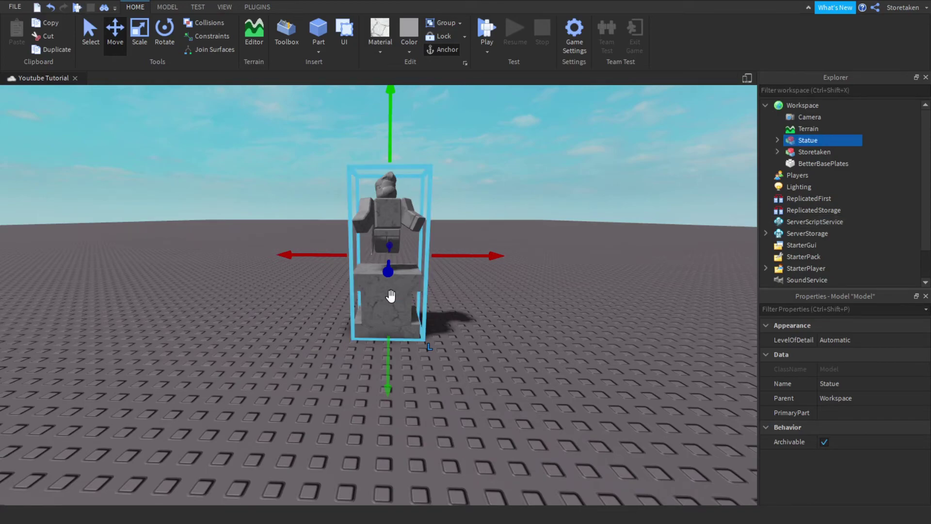
click(391, 407)
click(391, 296)
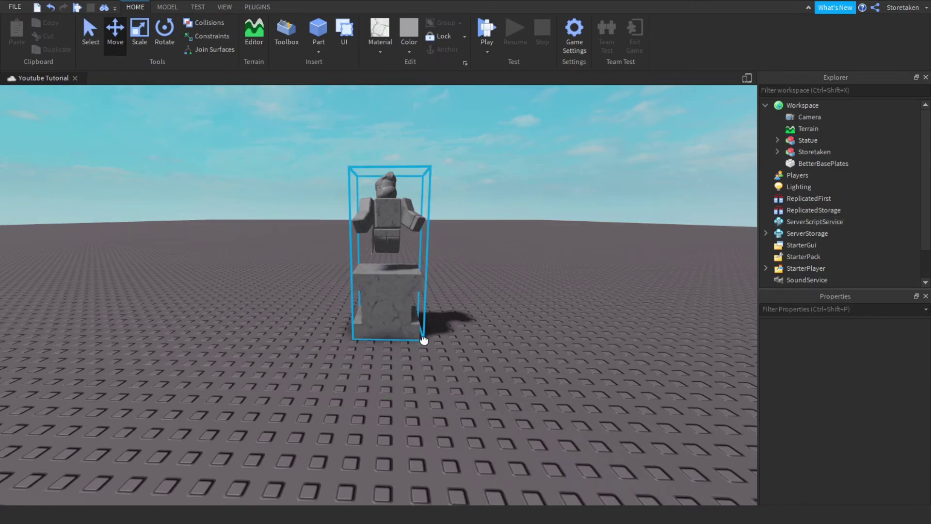
mouse_move(407, 327)
right_down()
mouse_move(366, 347)
mouse_move(435, 355)
right_up()
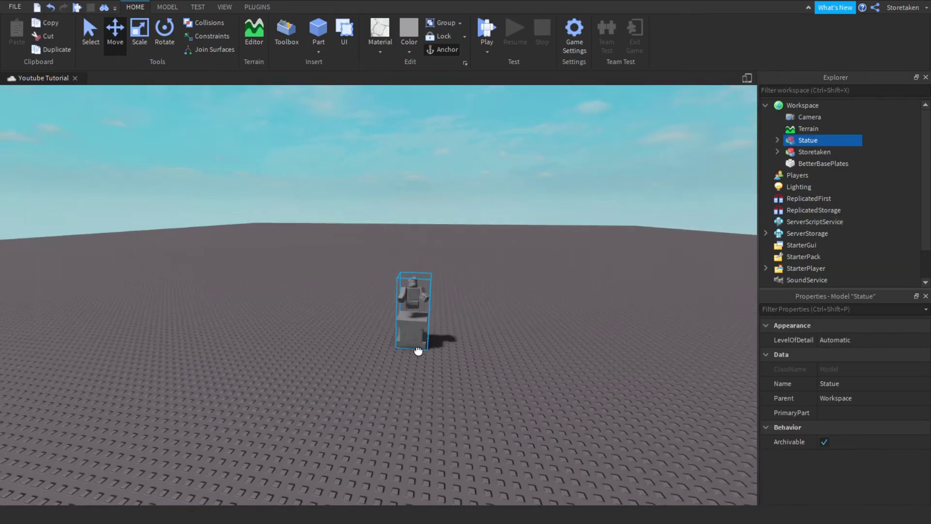
scroll(435, 355, up, 5)
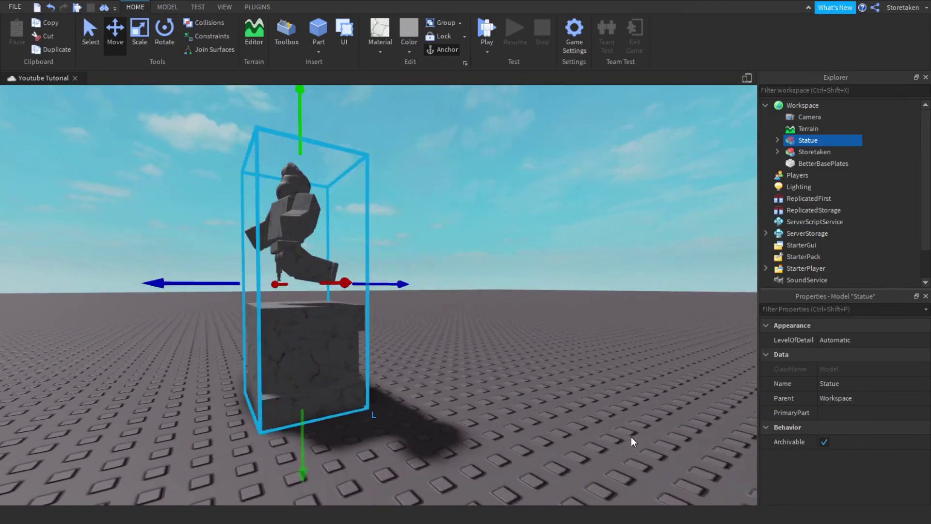
click(631, 441)
right_drag(631, 442, 617, 390)
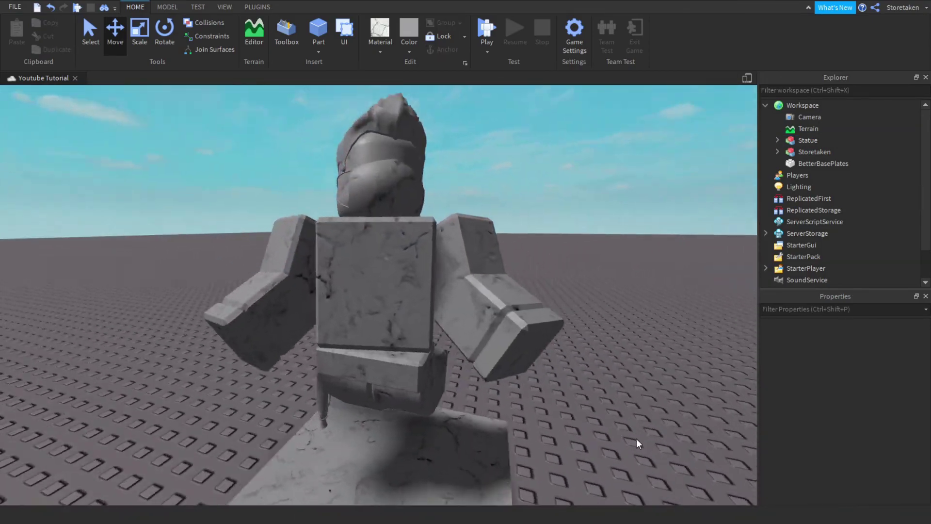
key(w)
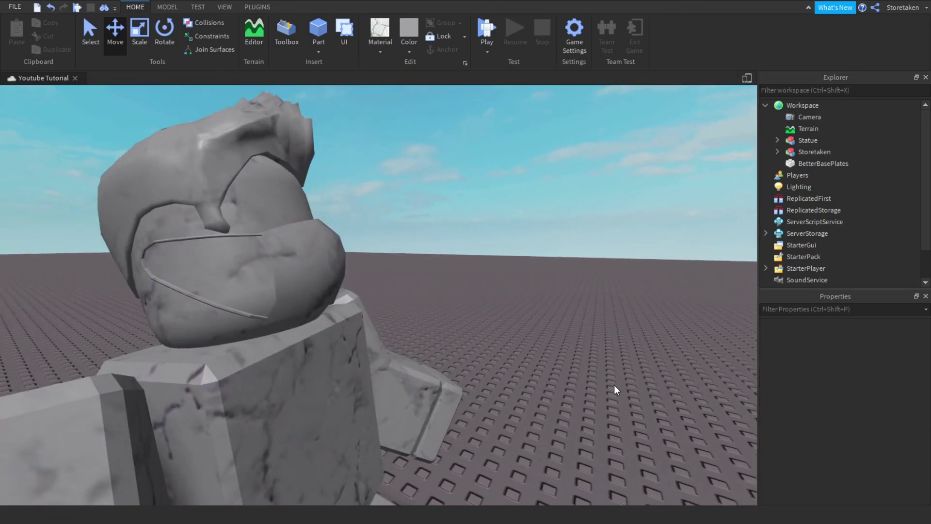
right_drag(615, 390, 619, 391)
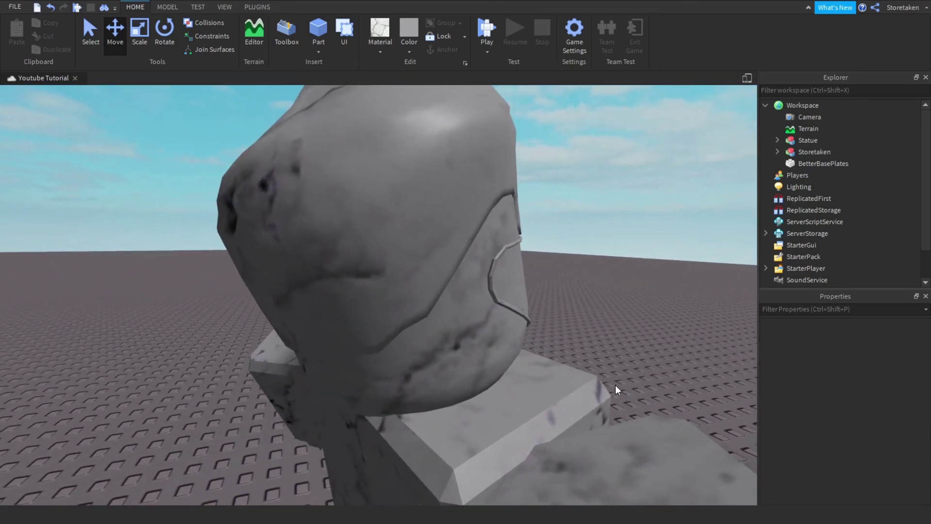